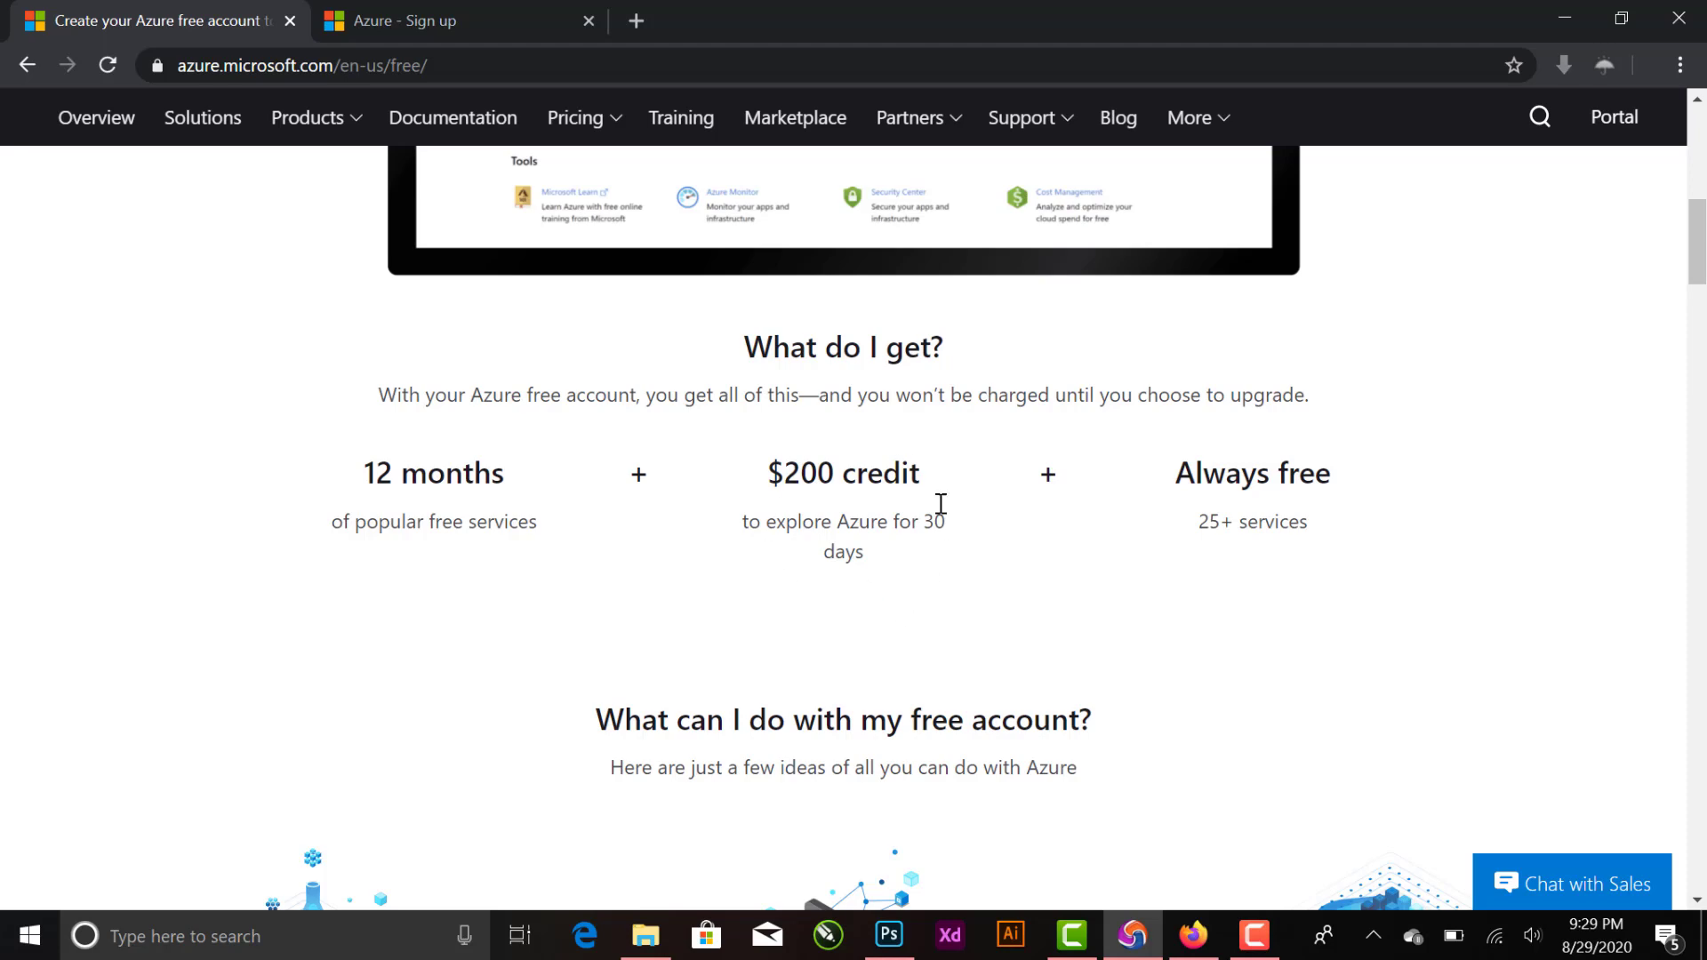
- Examine the Azure free account offer and the sign-up form's phone verification, card verification and agreement sections
scroll(1031, 578, down, 4)
scroll(1010, 563, up, 15)
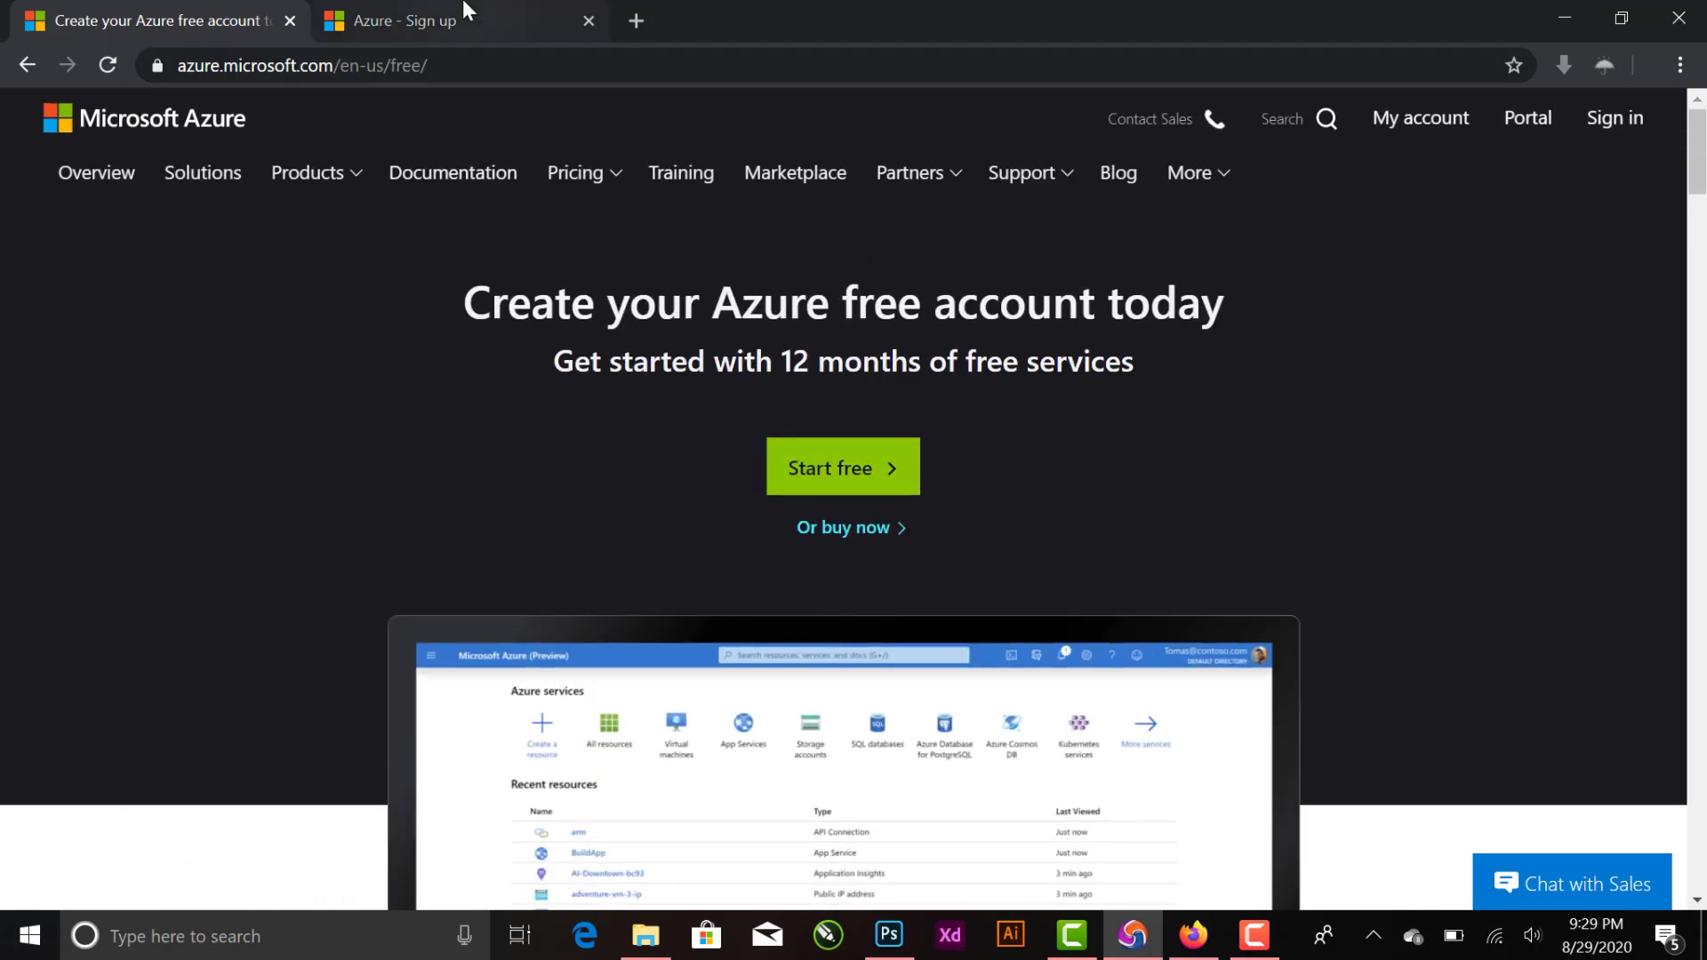
click(533, 19)
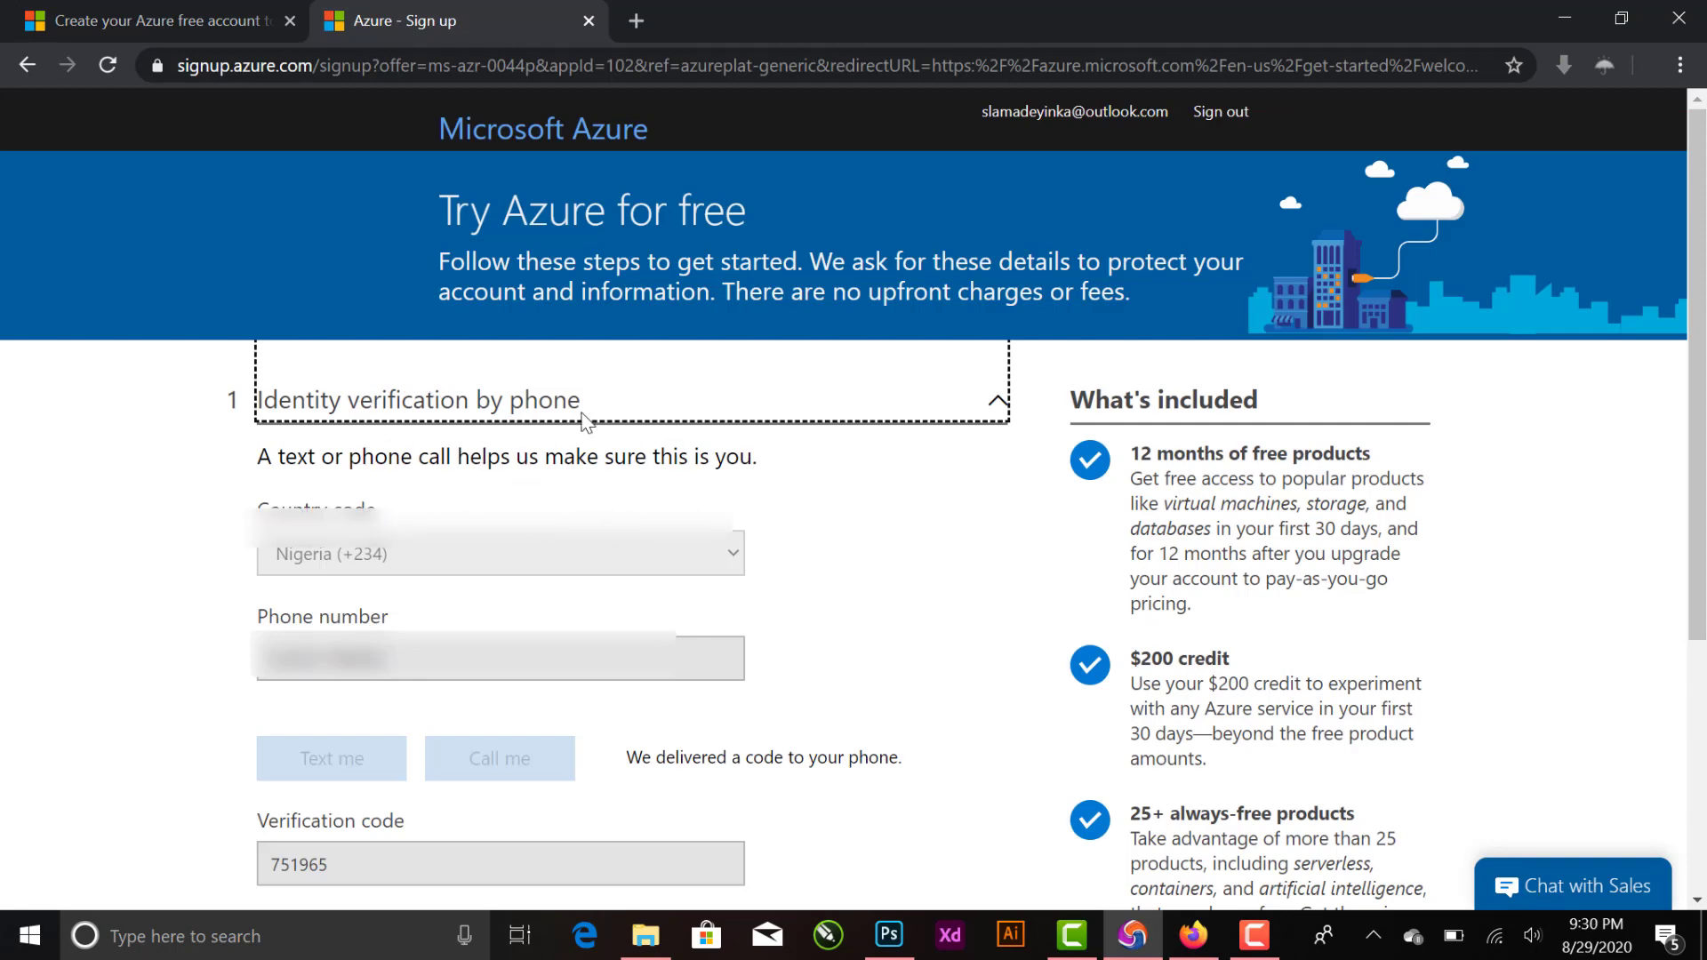
scroll(685, 414, down, 5)
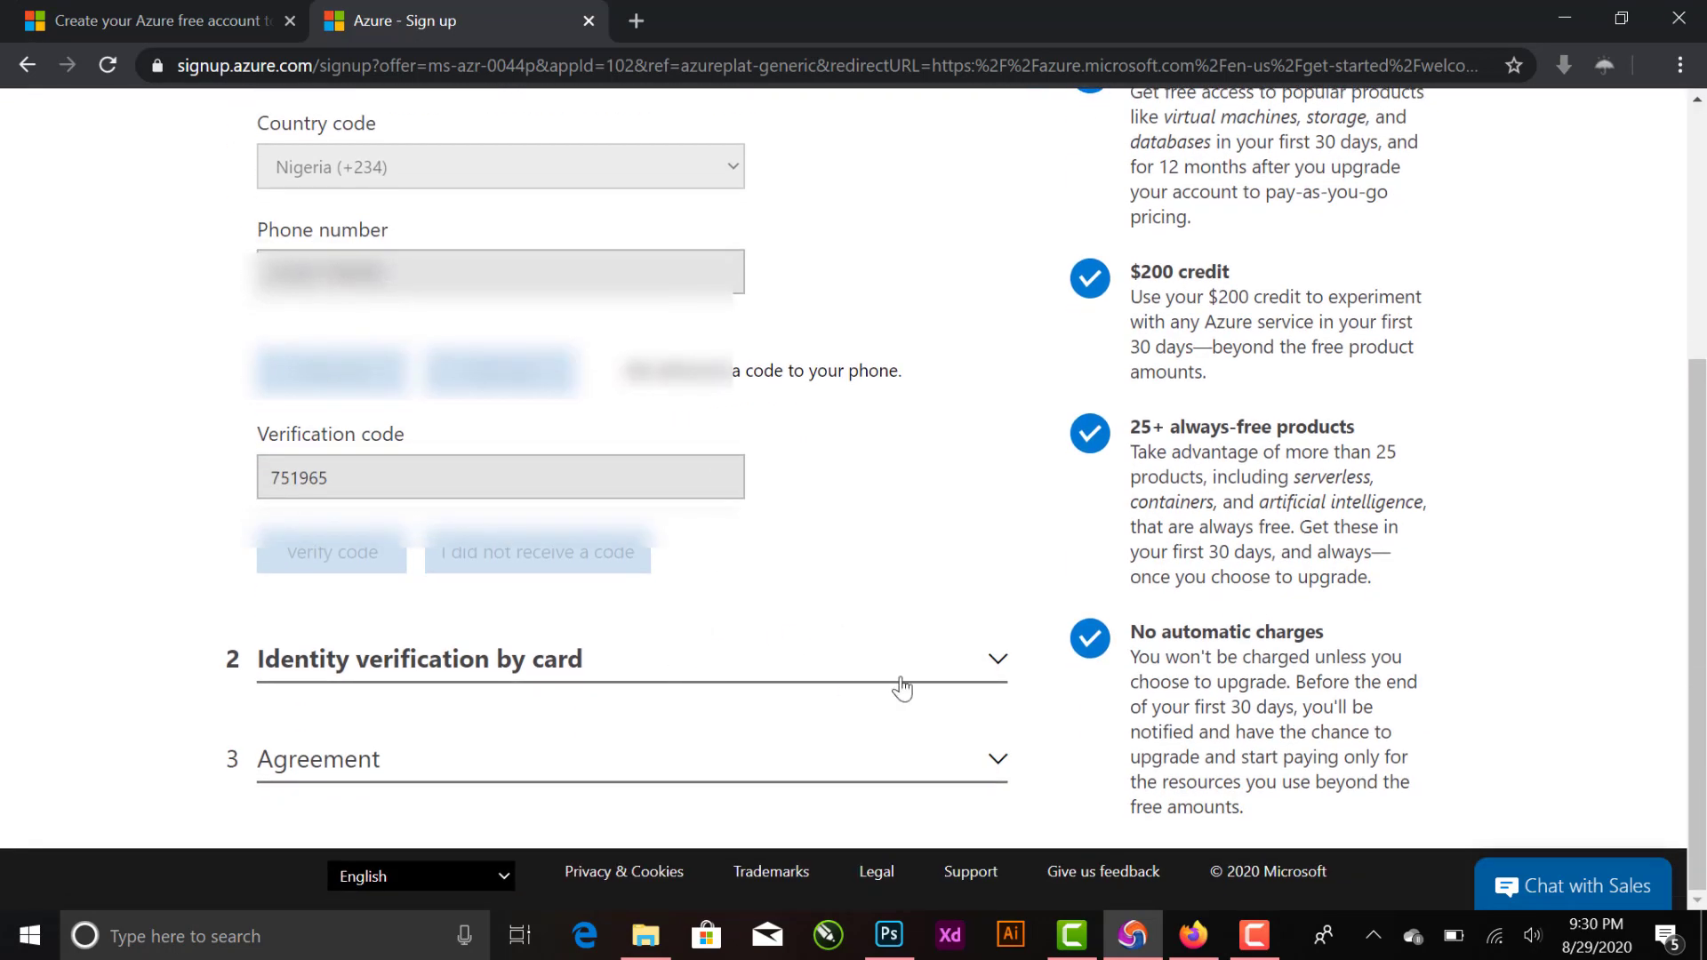
click(998, 659)
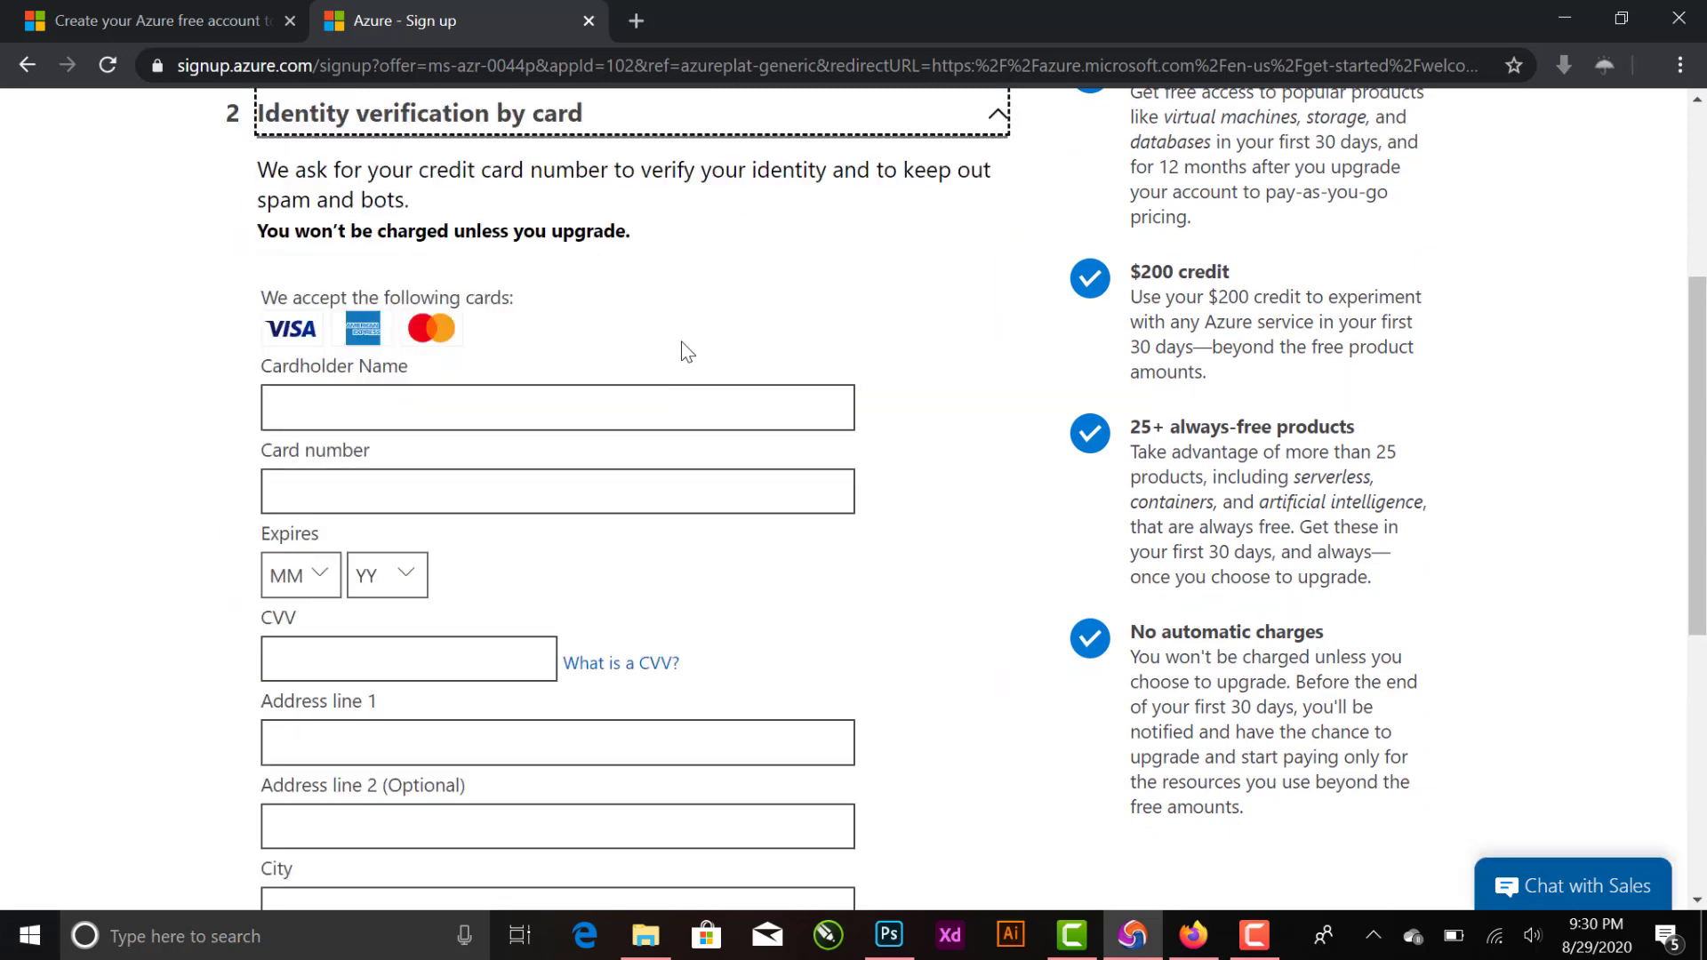
scroll(686, 352, up, 1)
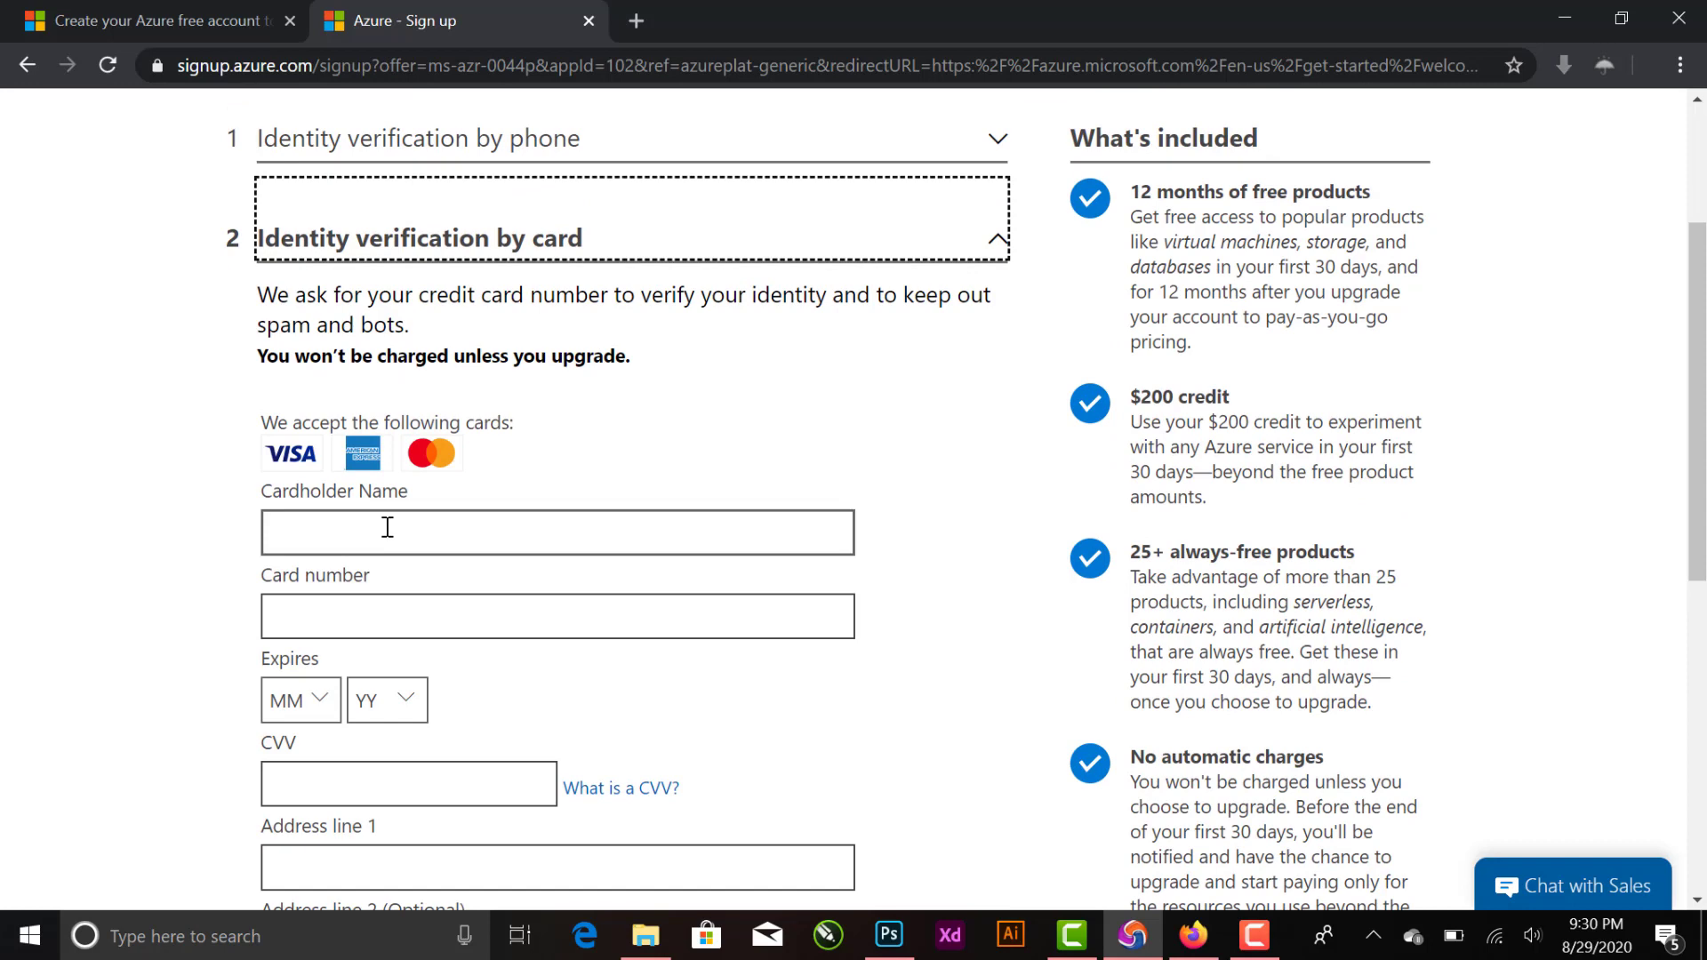
scroll(476, 640, down, 2)
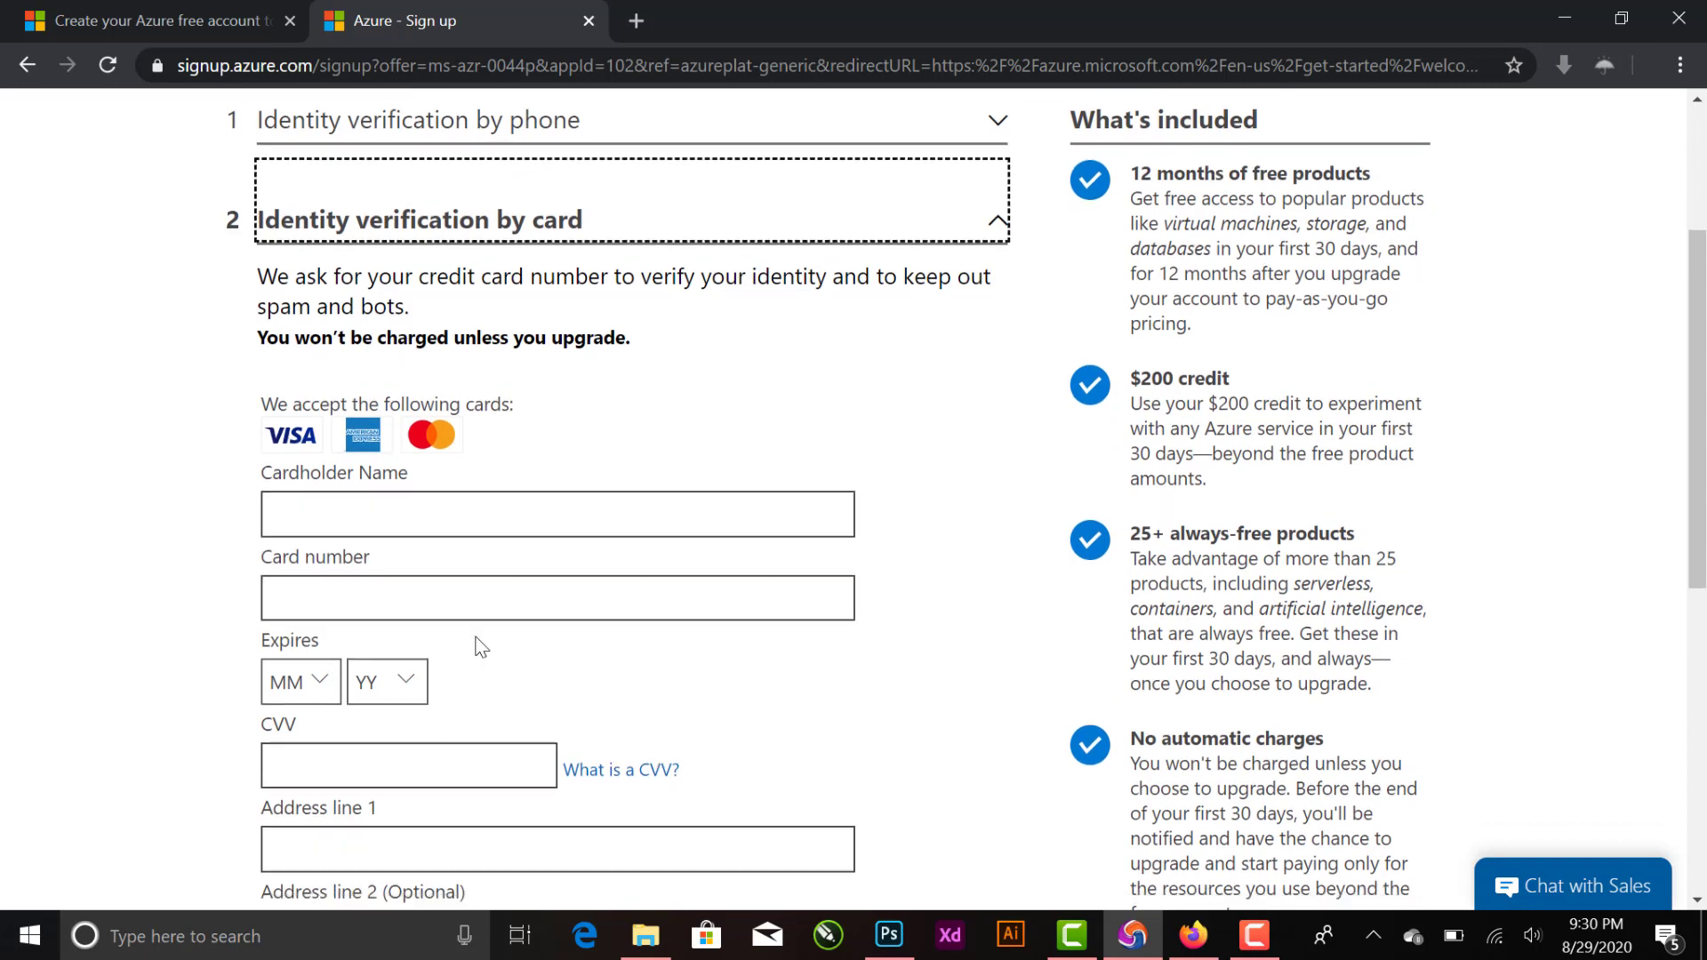
scroll(519, 571, down, 1)
scroll(1049, 607, down, 3)
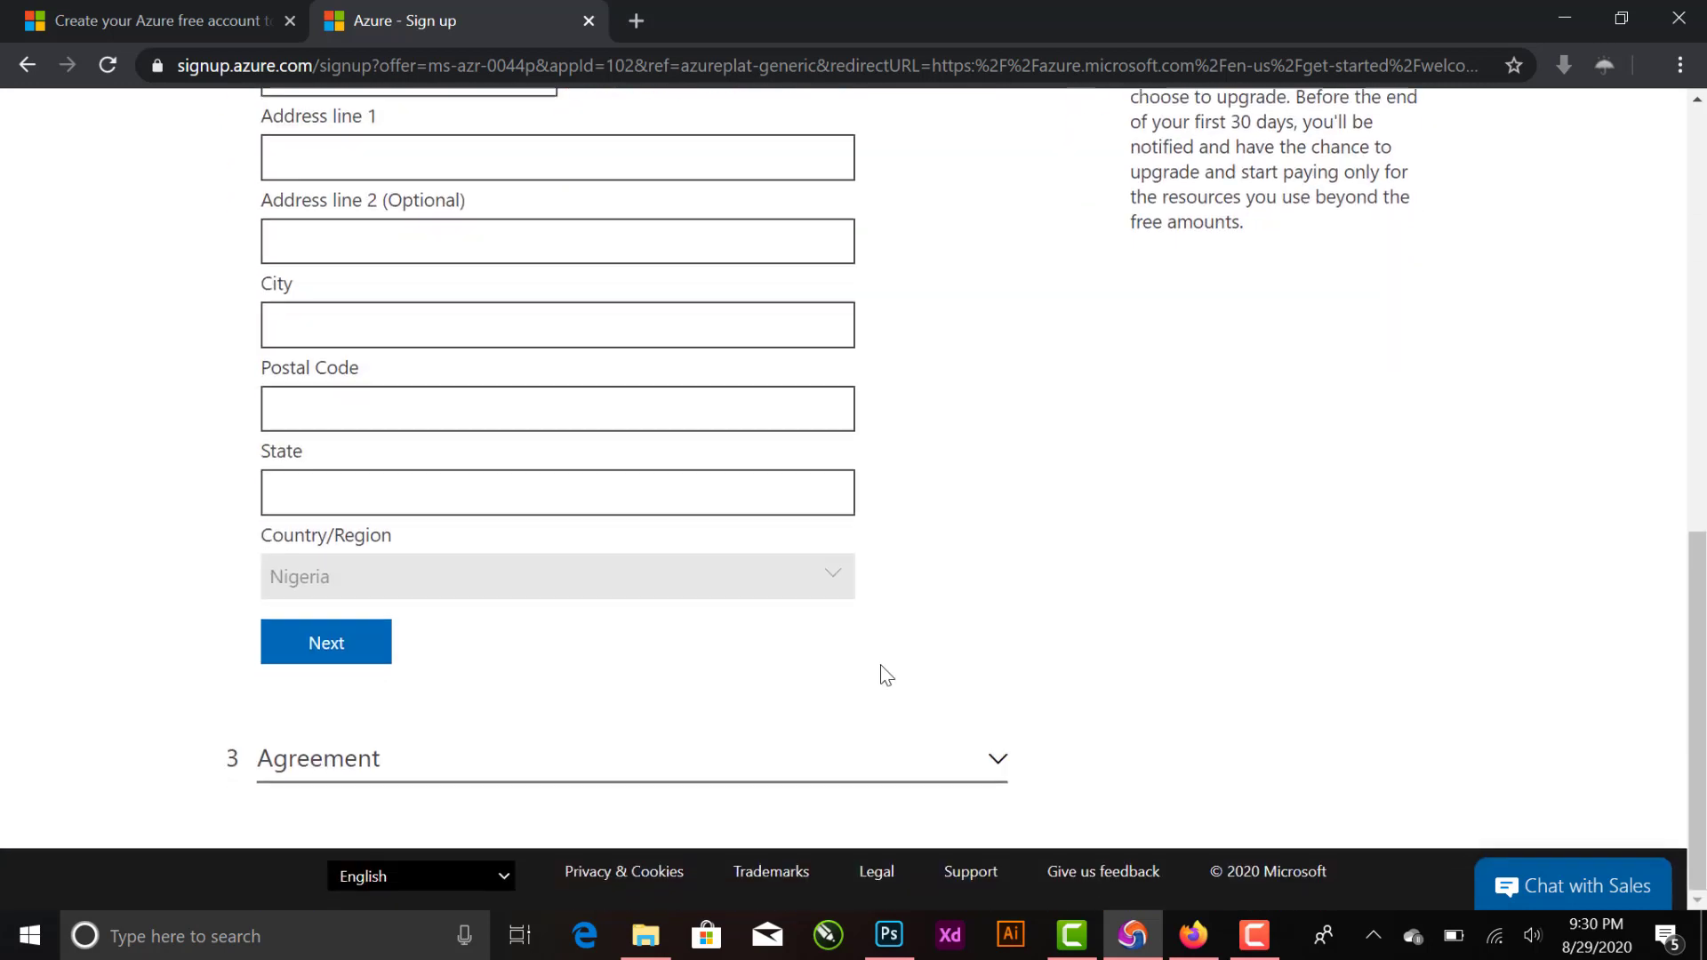
click(998, 763)
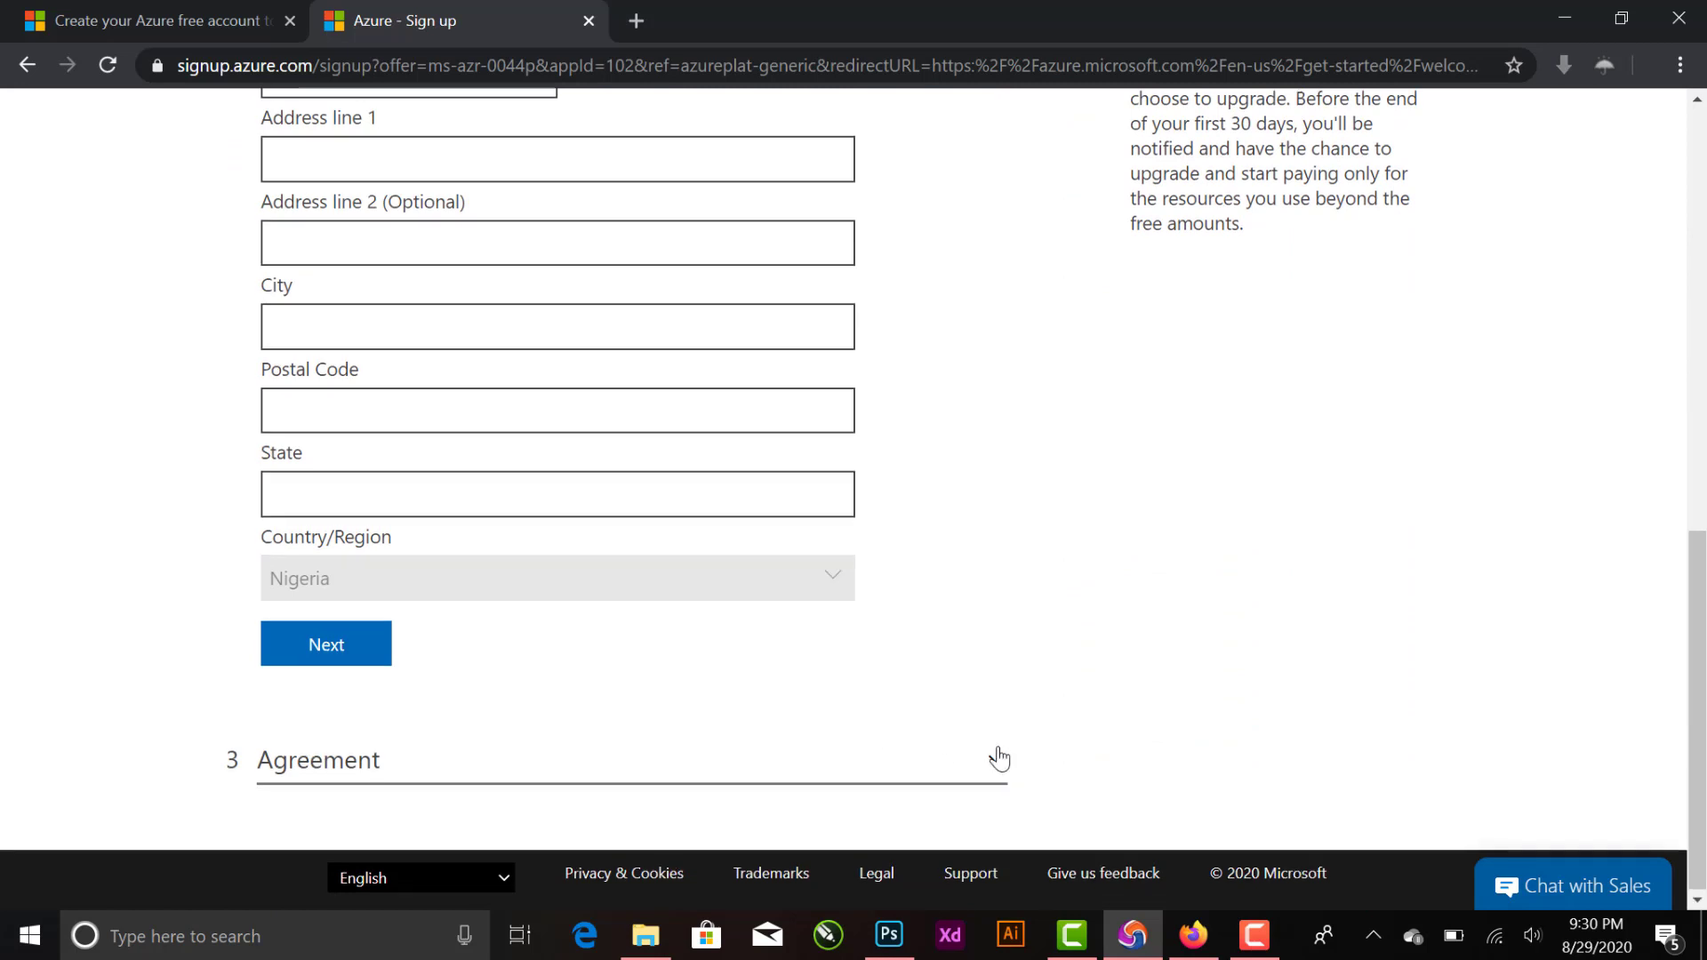
scroll(978, 747, up, 2)
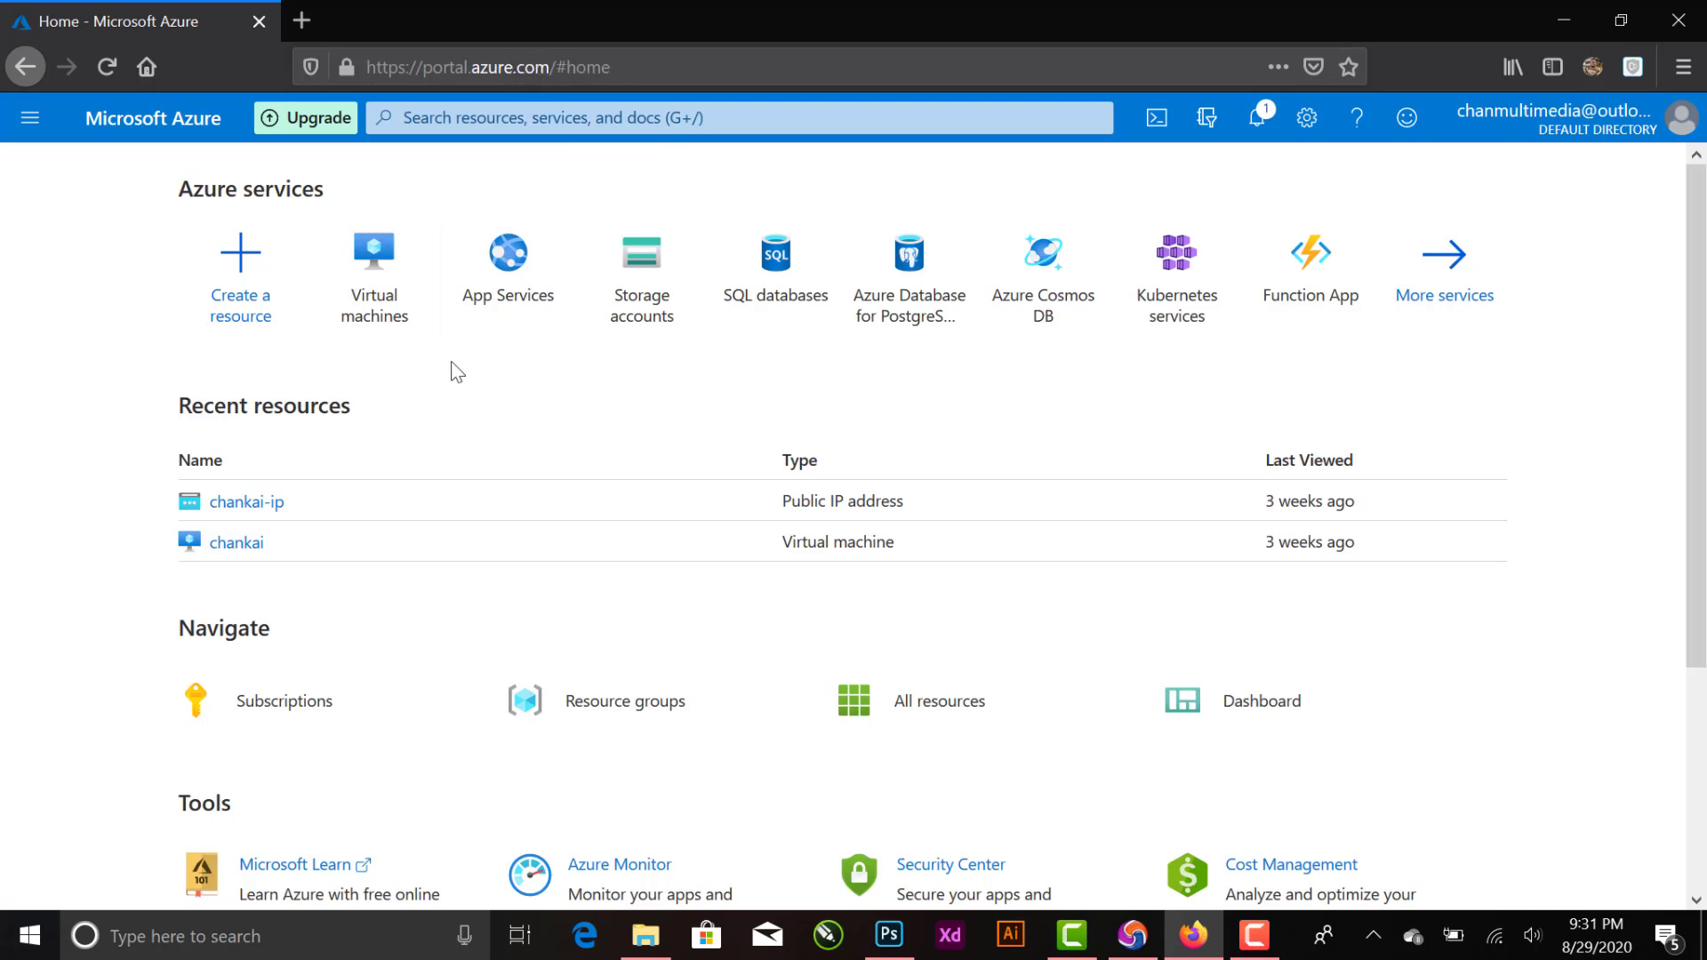
- Switch to the Azure portal, start creating a new virtual machine and enter the virtual machine name
click(377, 289)
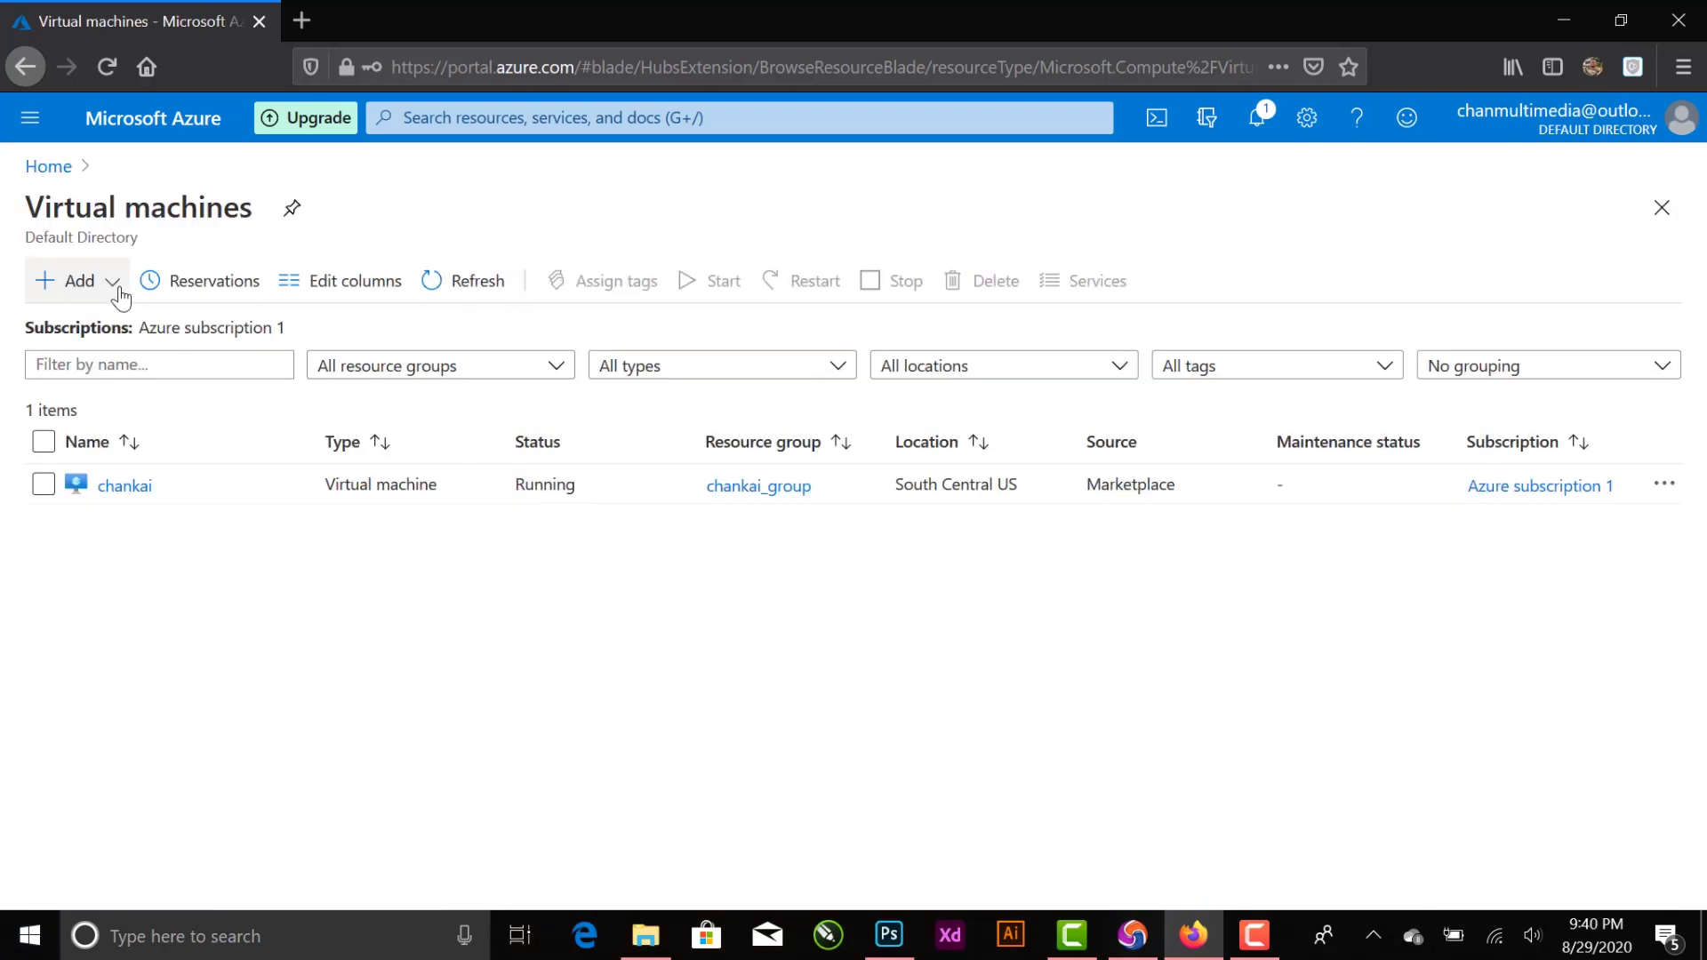
click(119, 292)
click(114, 325)
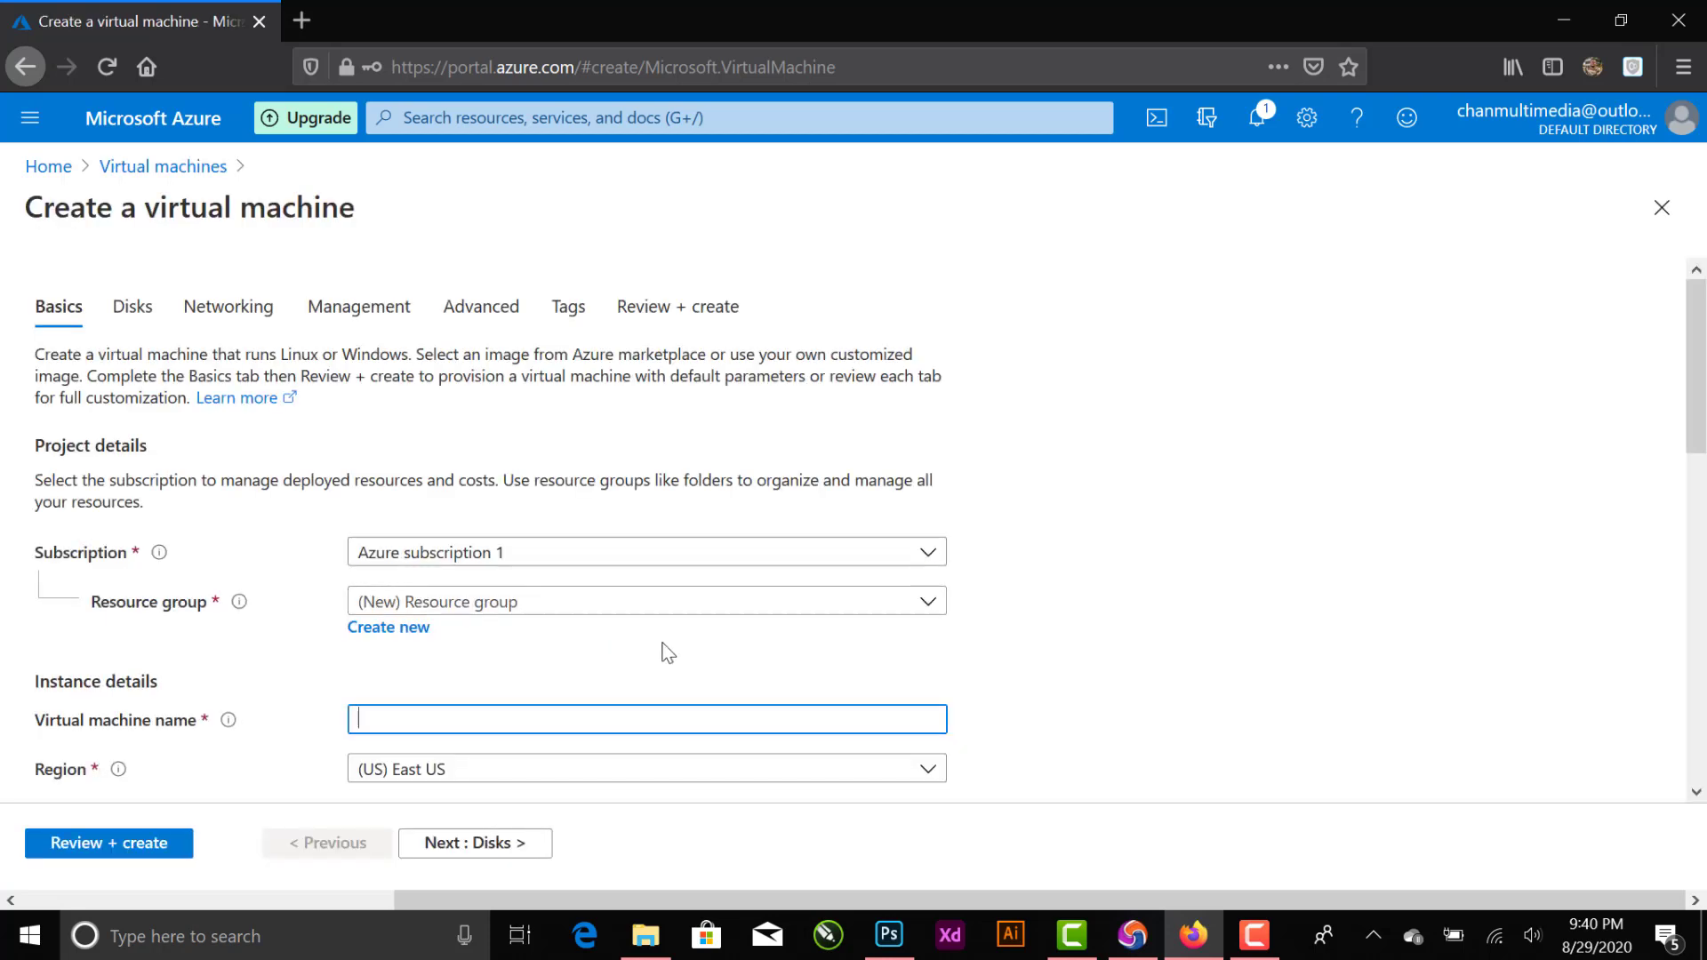
scroll(598, 572, down, 3)
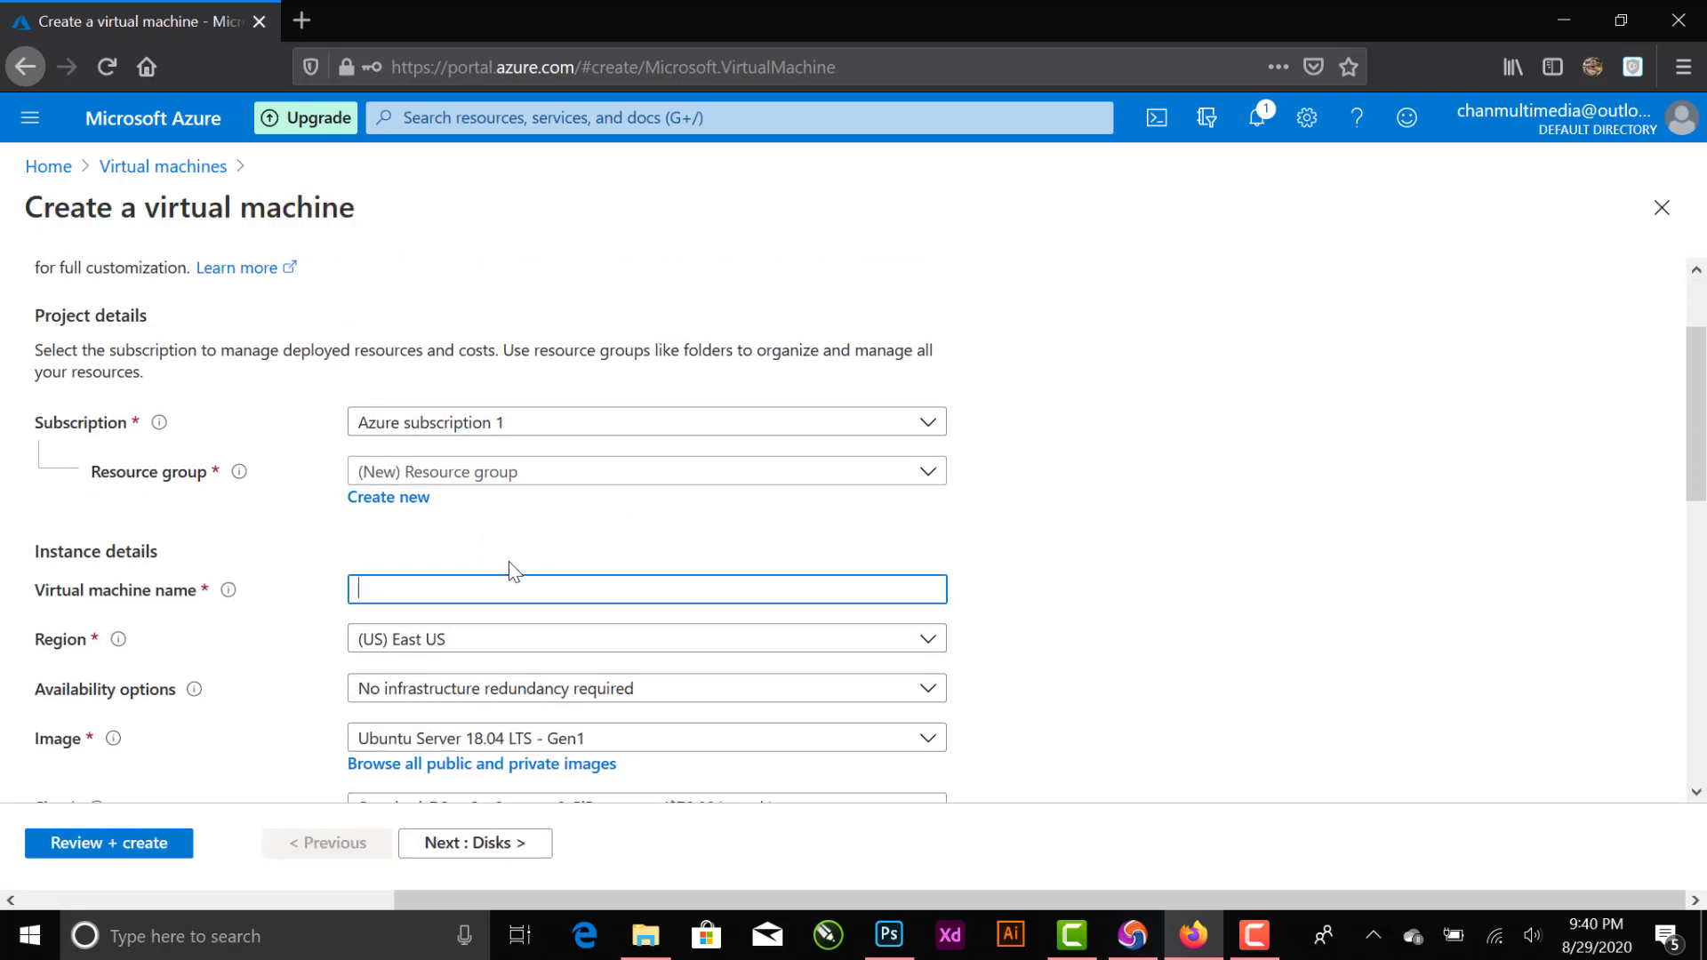
scroll(513, 569, down, 3)
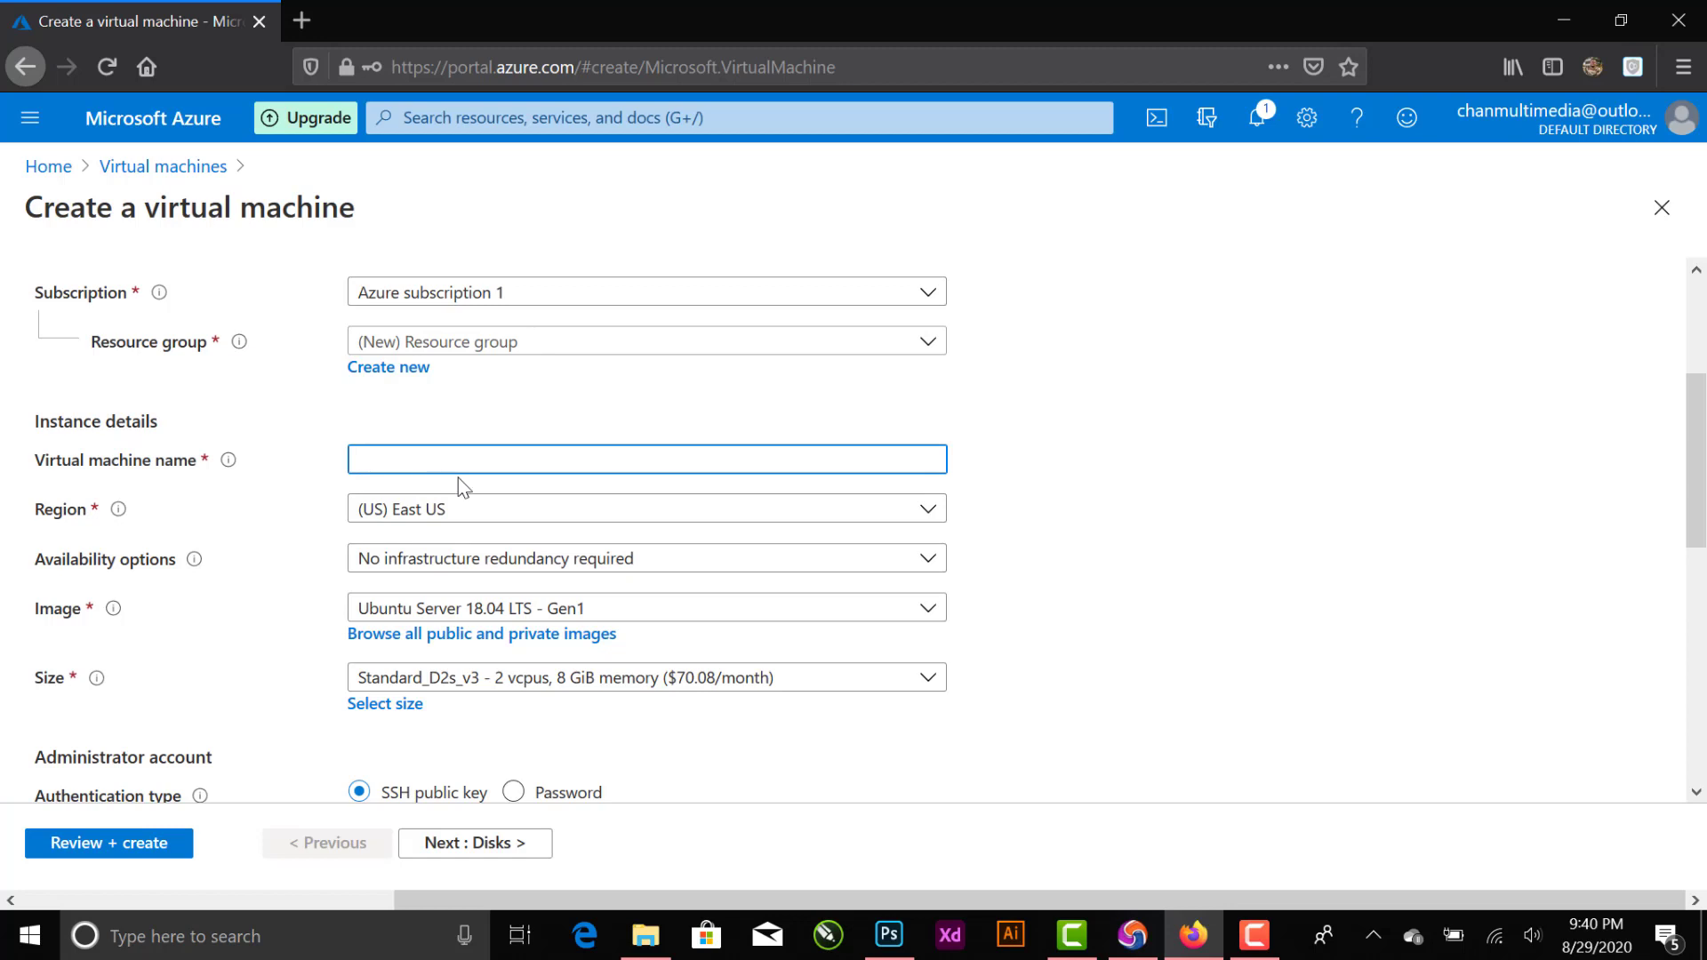
text(hassan)
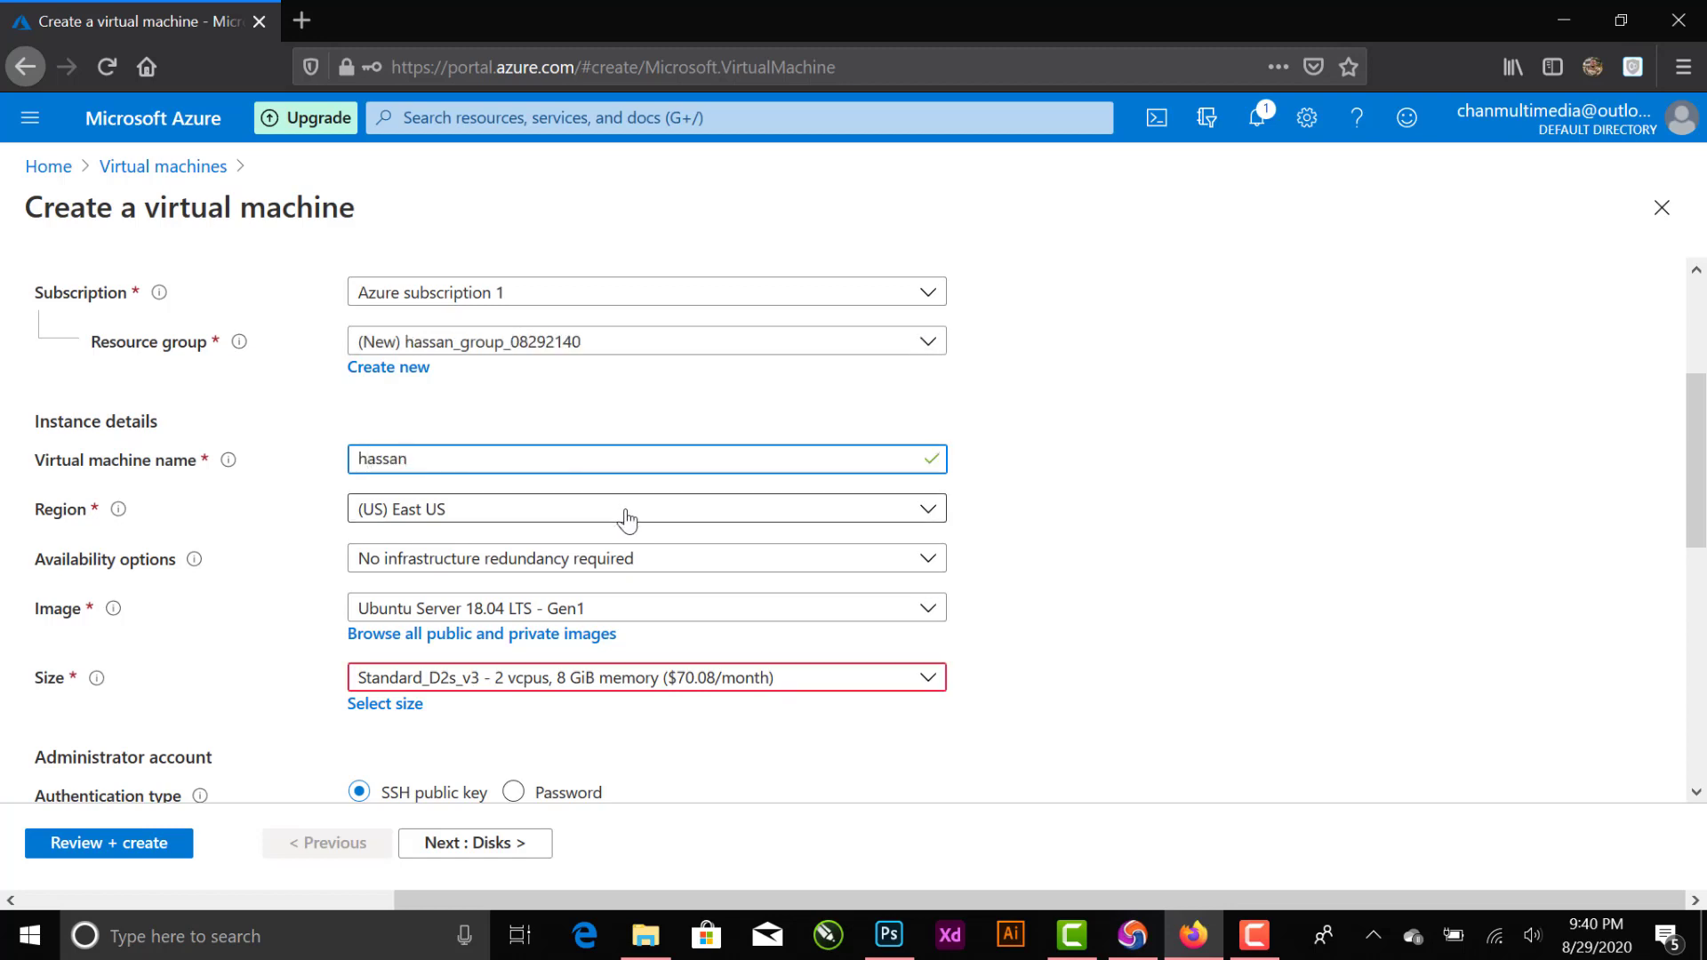
- Set the virtual machine's image to Windows Server 2019 Datacenter - Gen1
scroll(578, 729, down, 5)
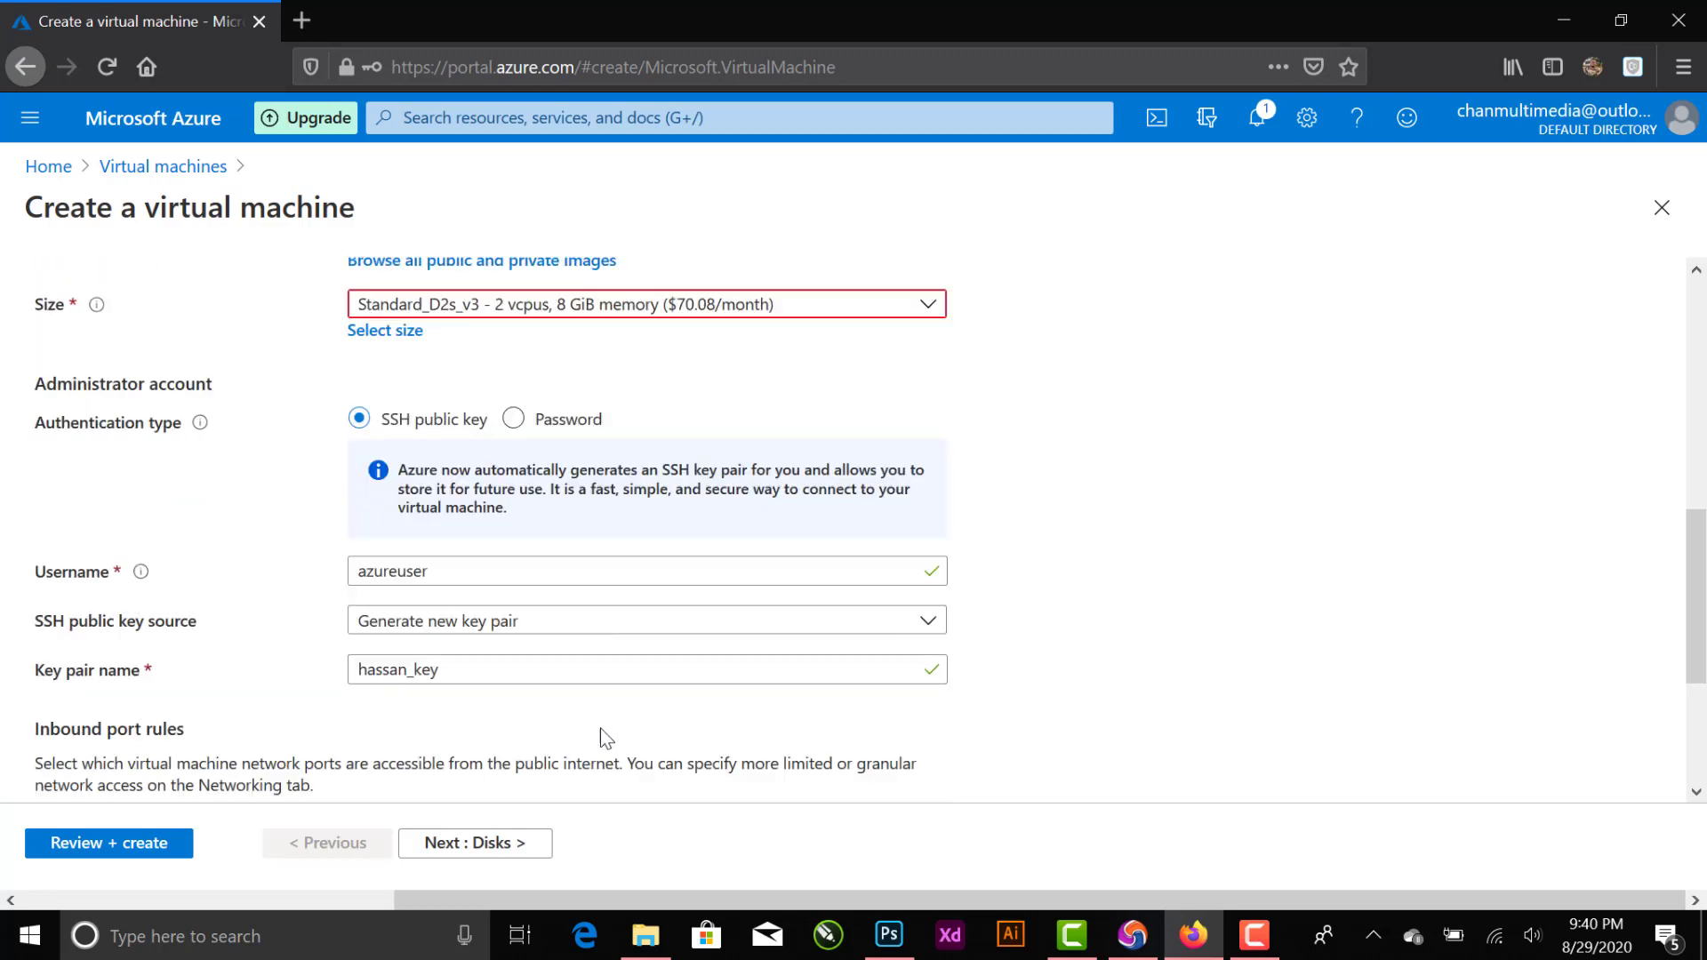
scroll(572, 400, up, 3)
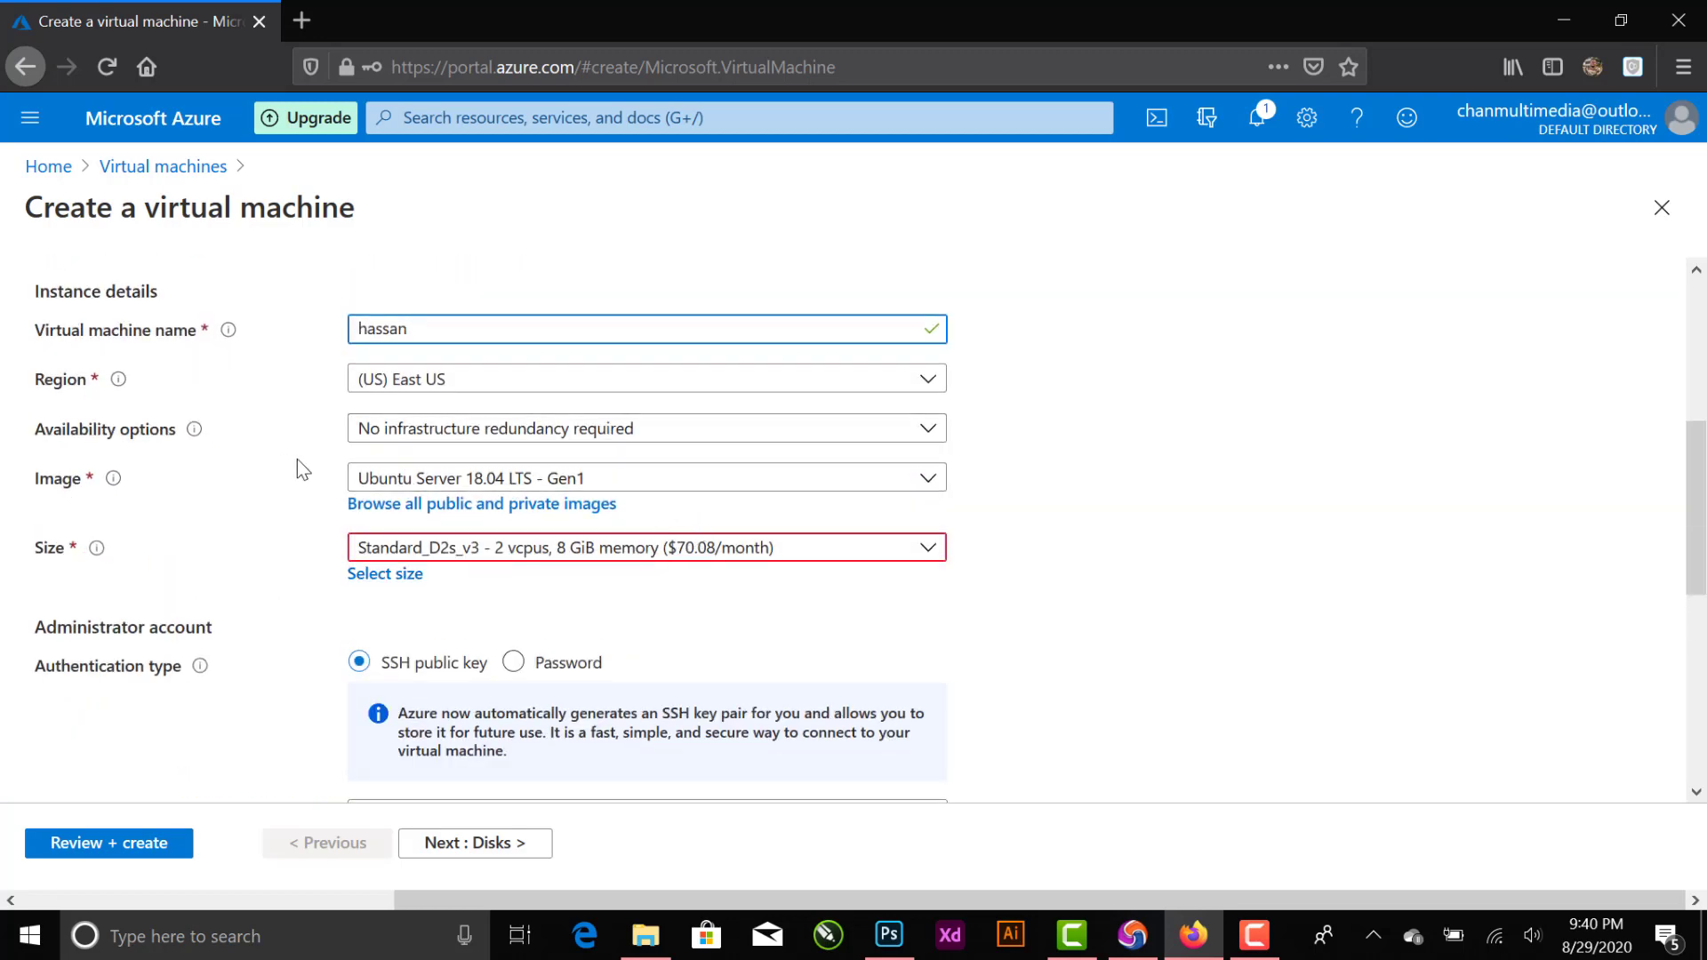
click(926, 480)
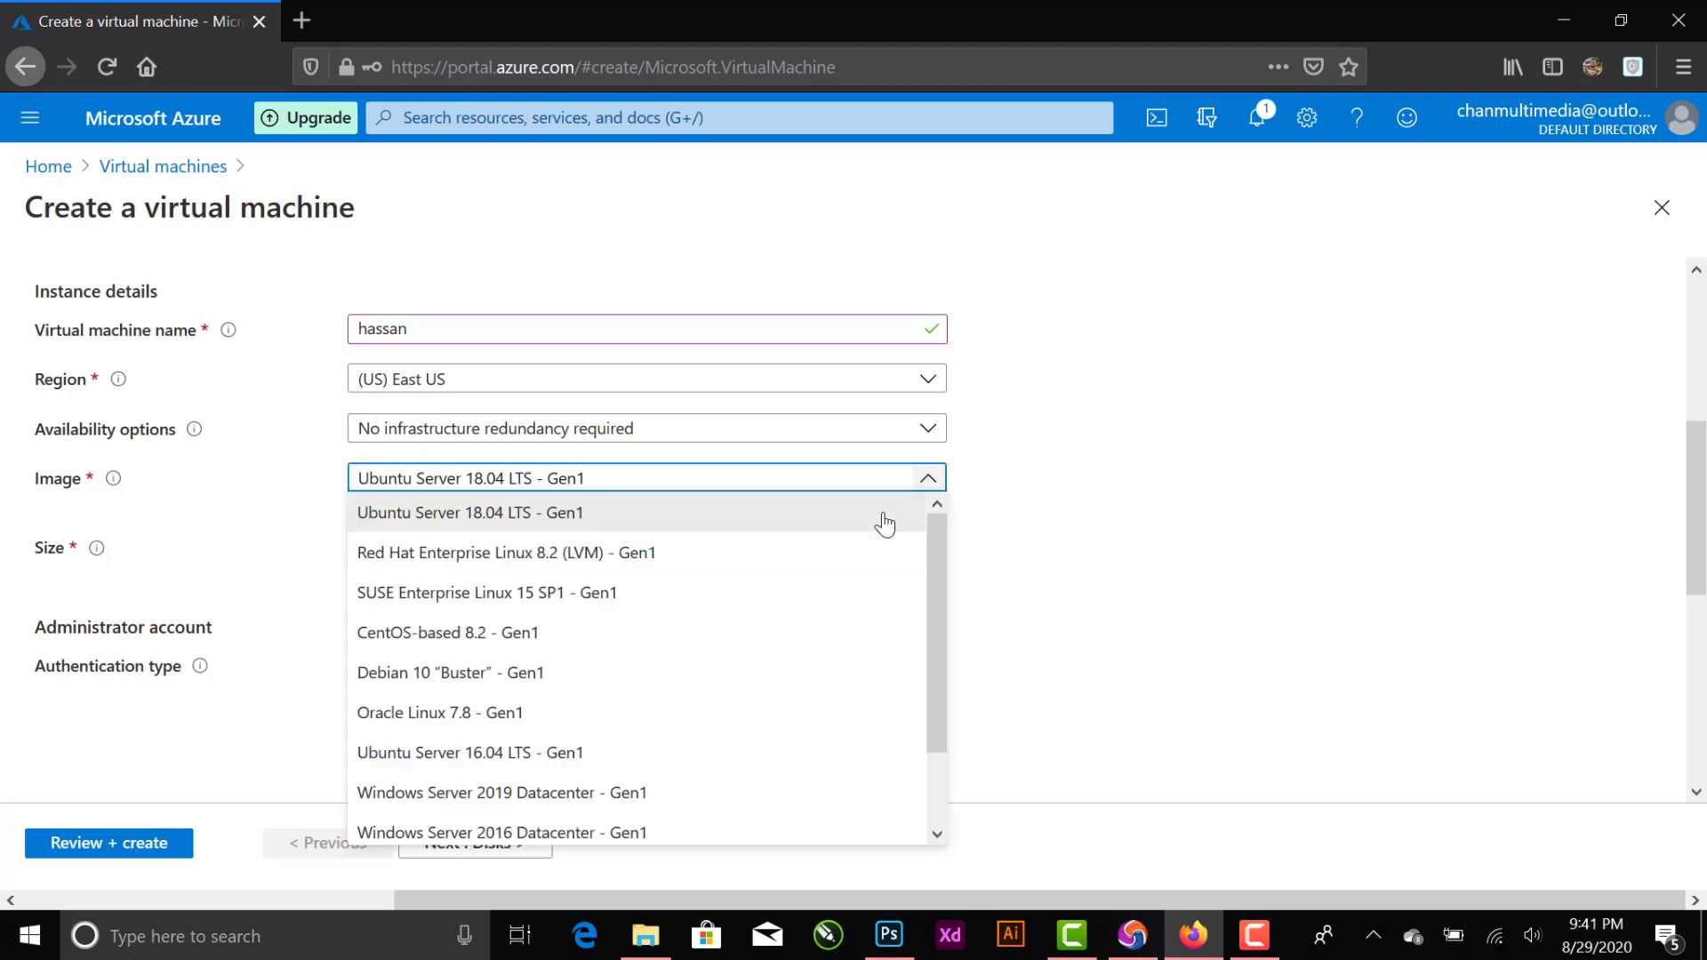
scroll(798, 675, down, 2)
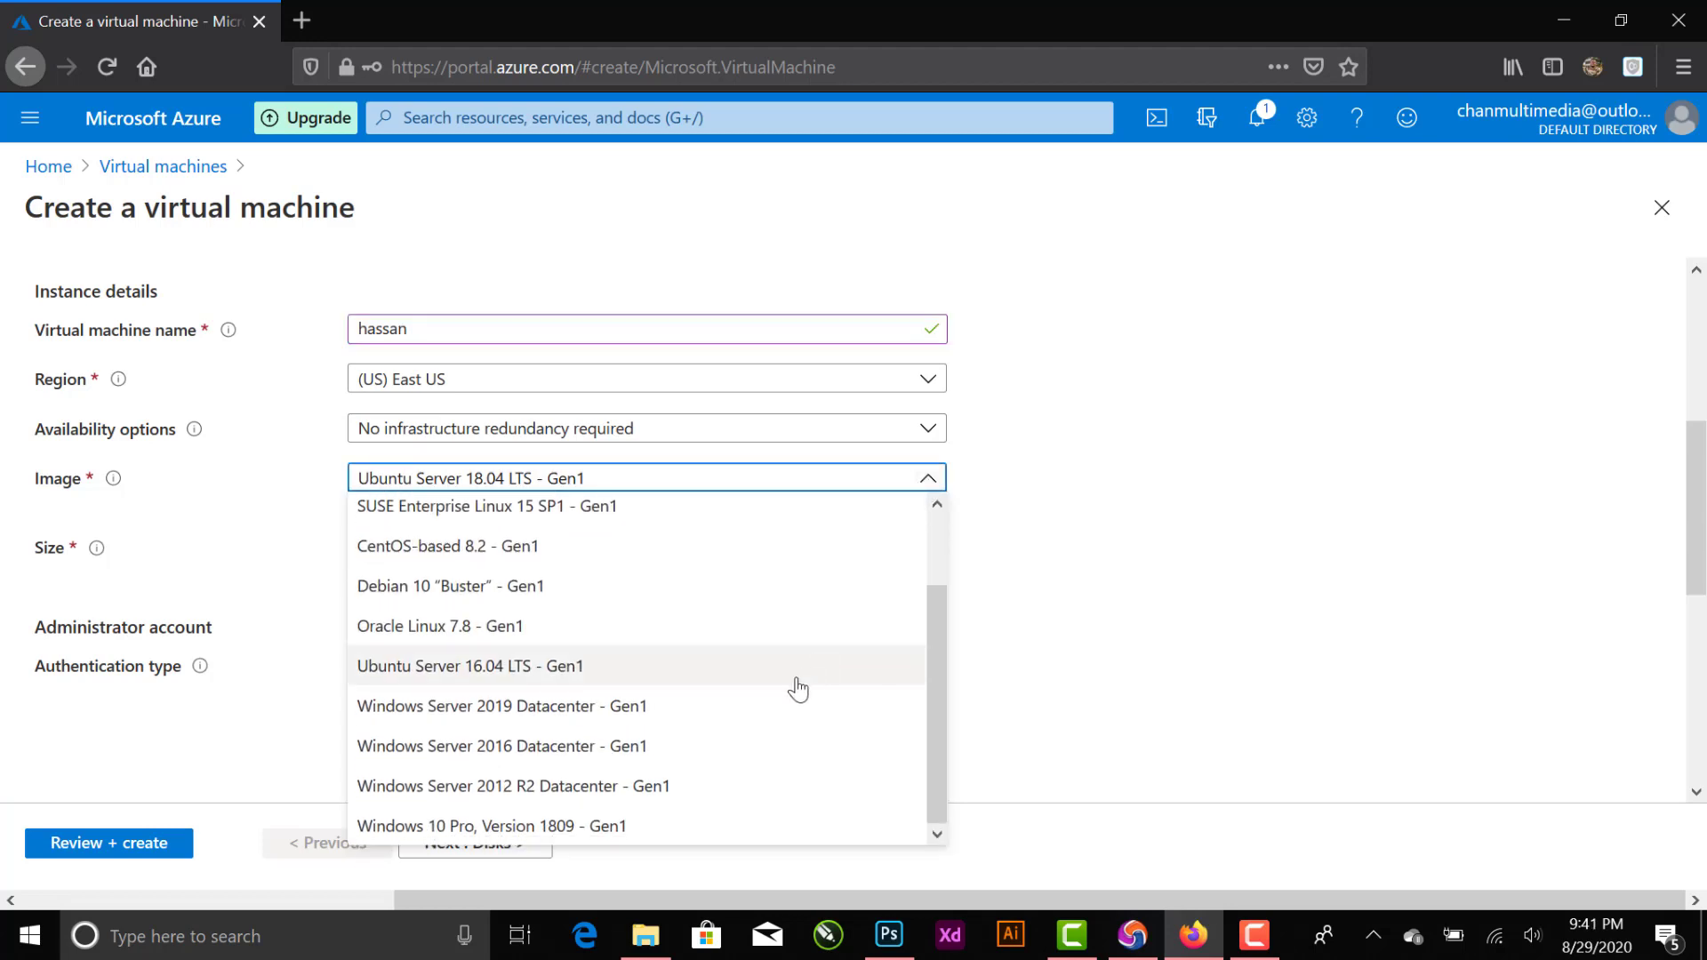
click(639, 711)
- Fill in the administrator account's username, password and password confirmation
scroll(829, 616, down, 3)
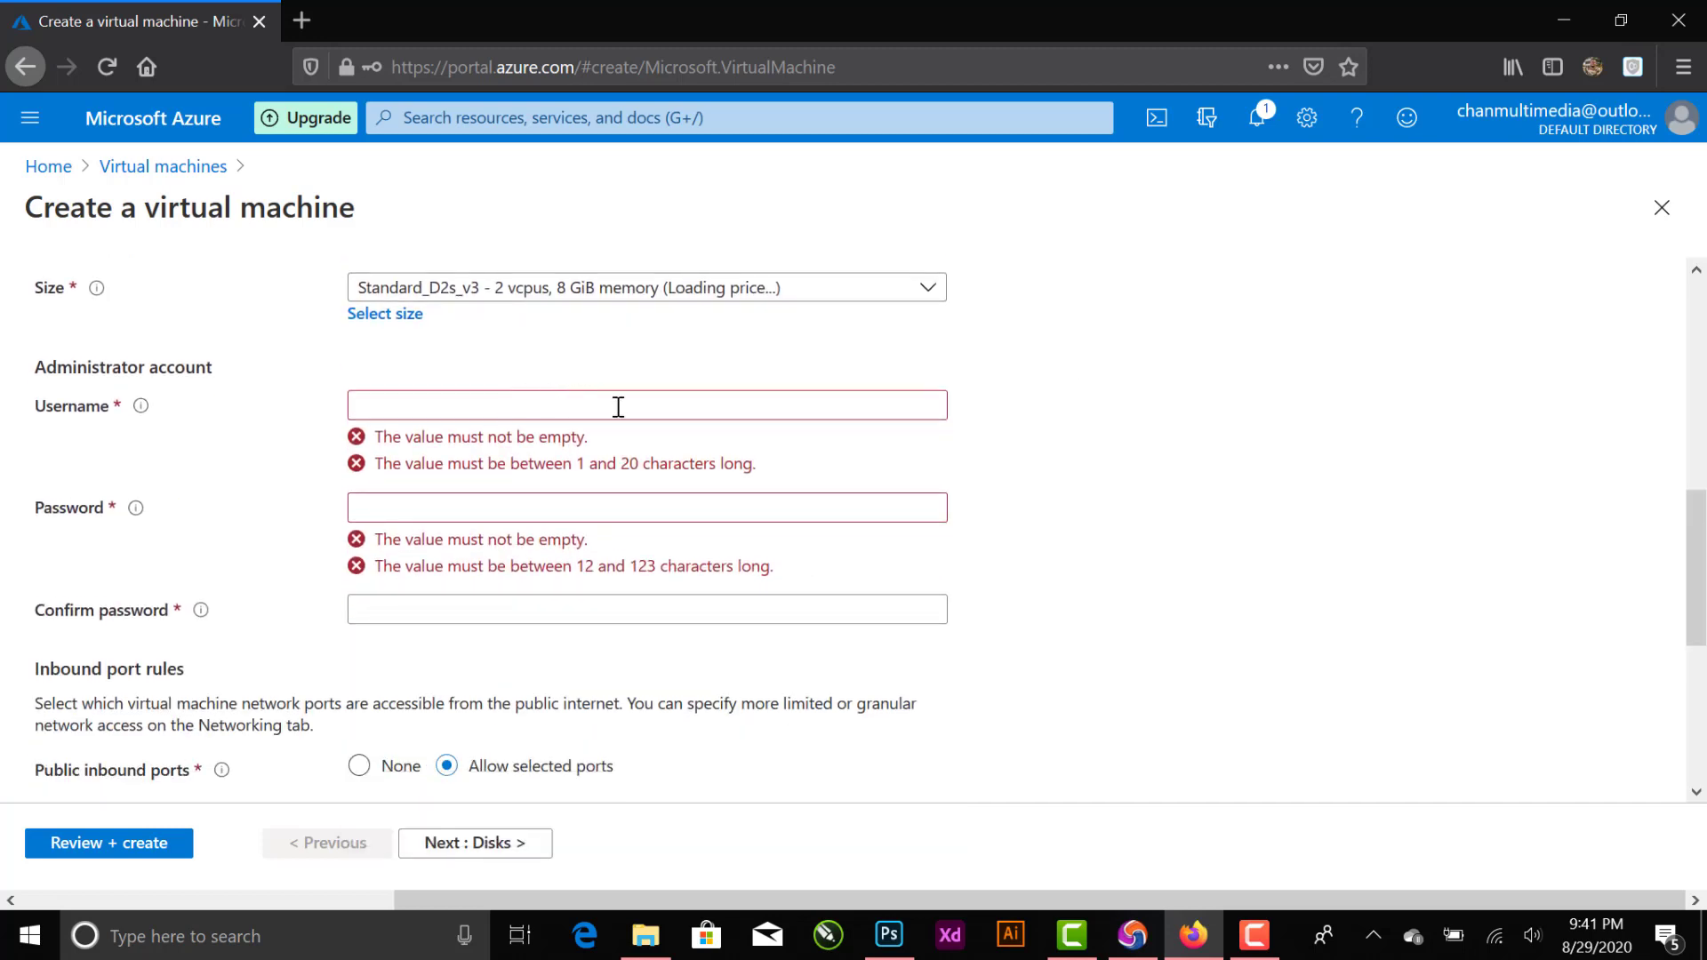
scroll(868, 505, up, 2)
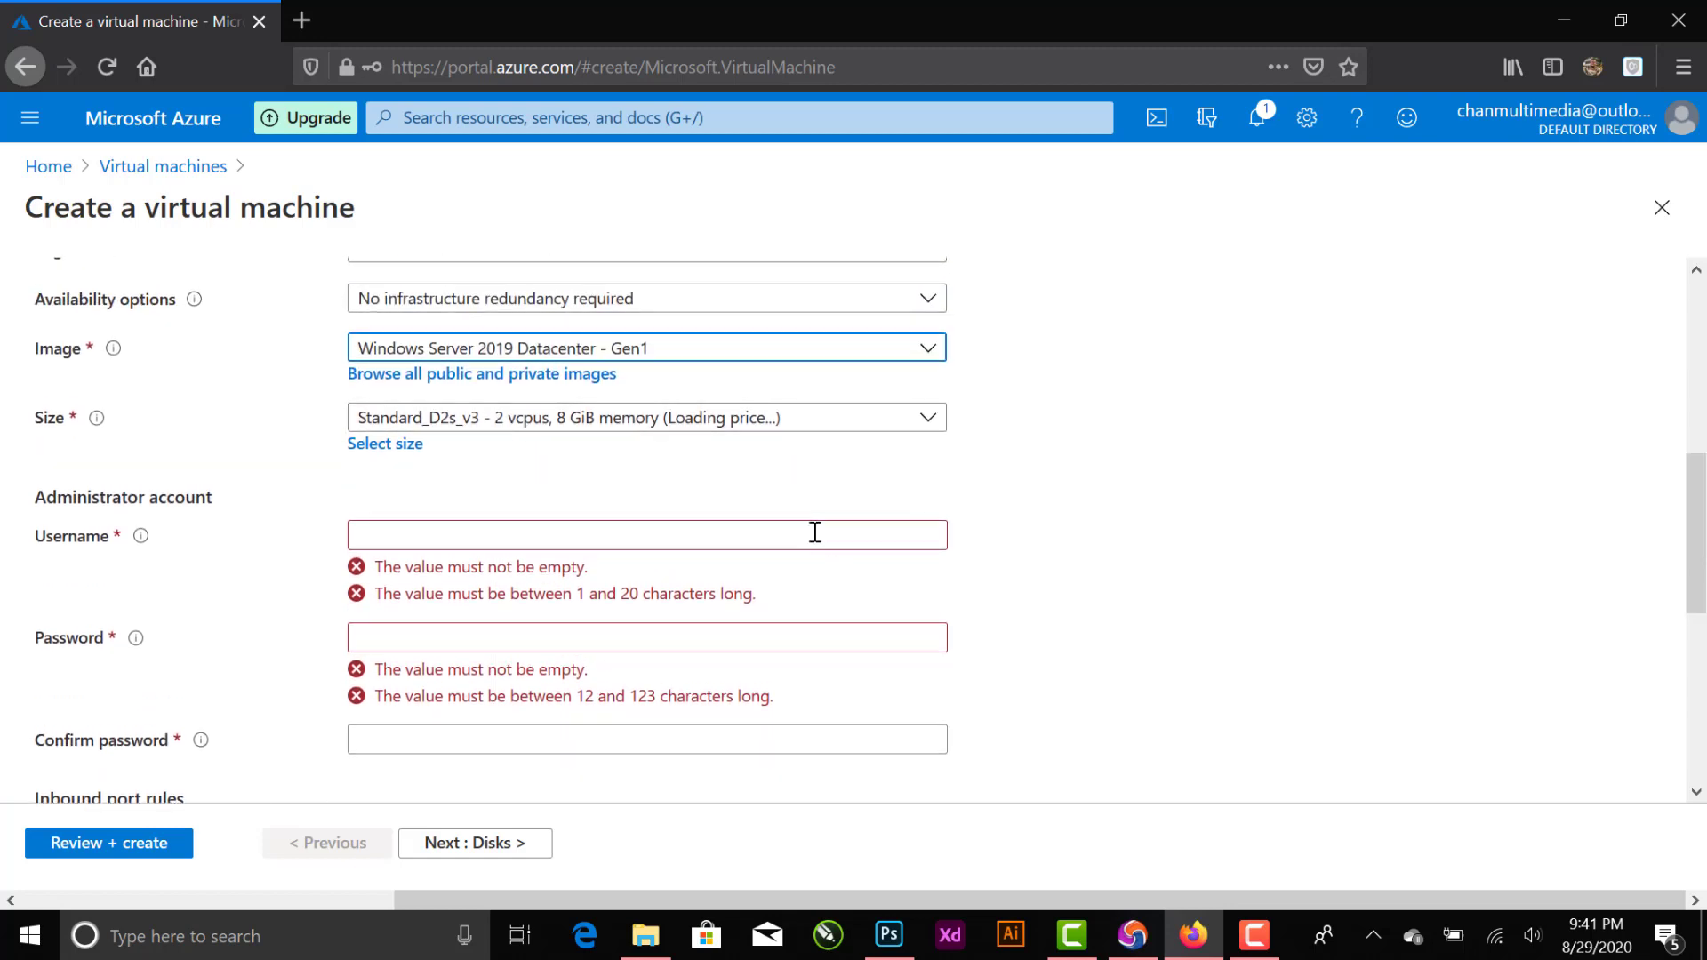
click(698, 539)
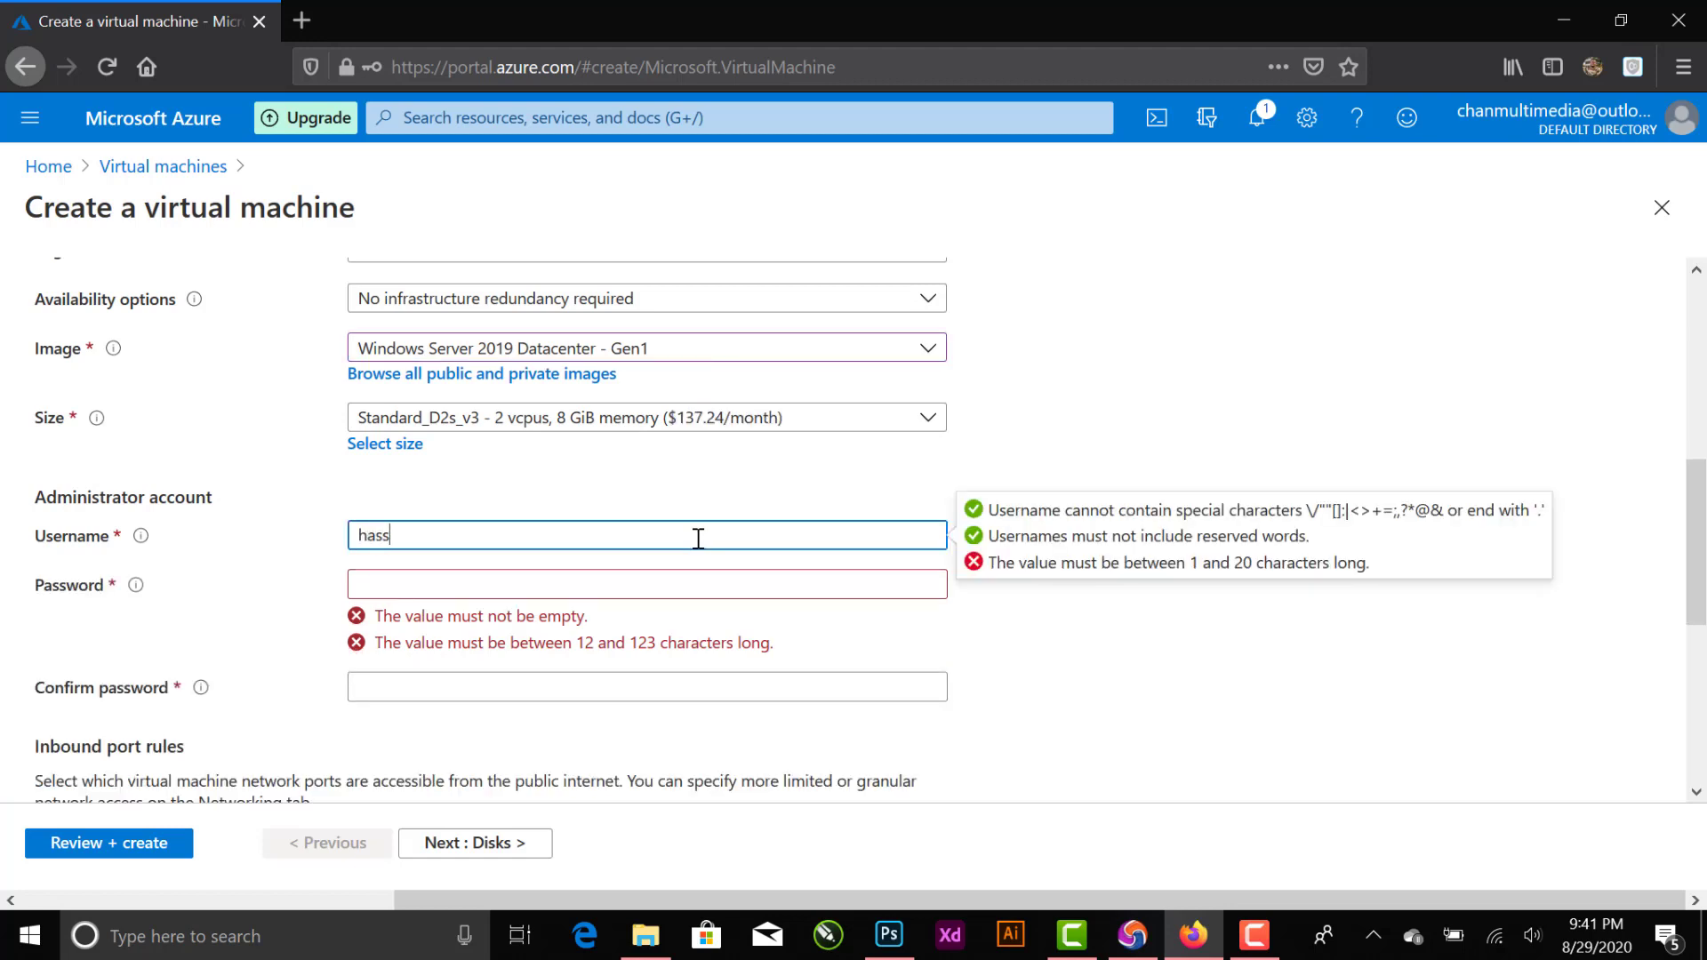
click(734, 594)
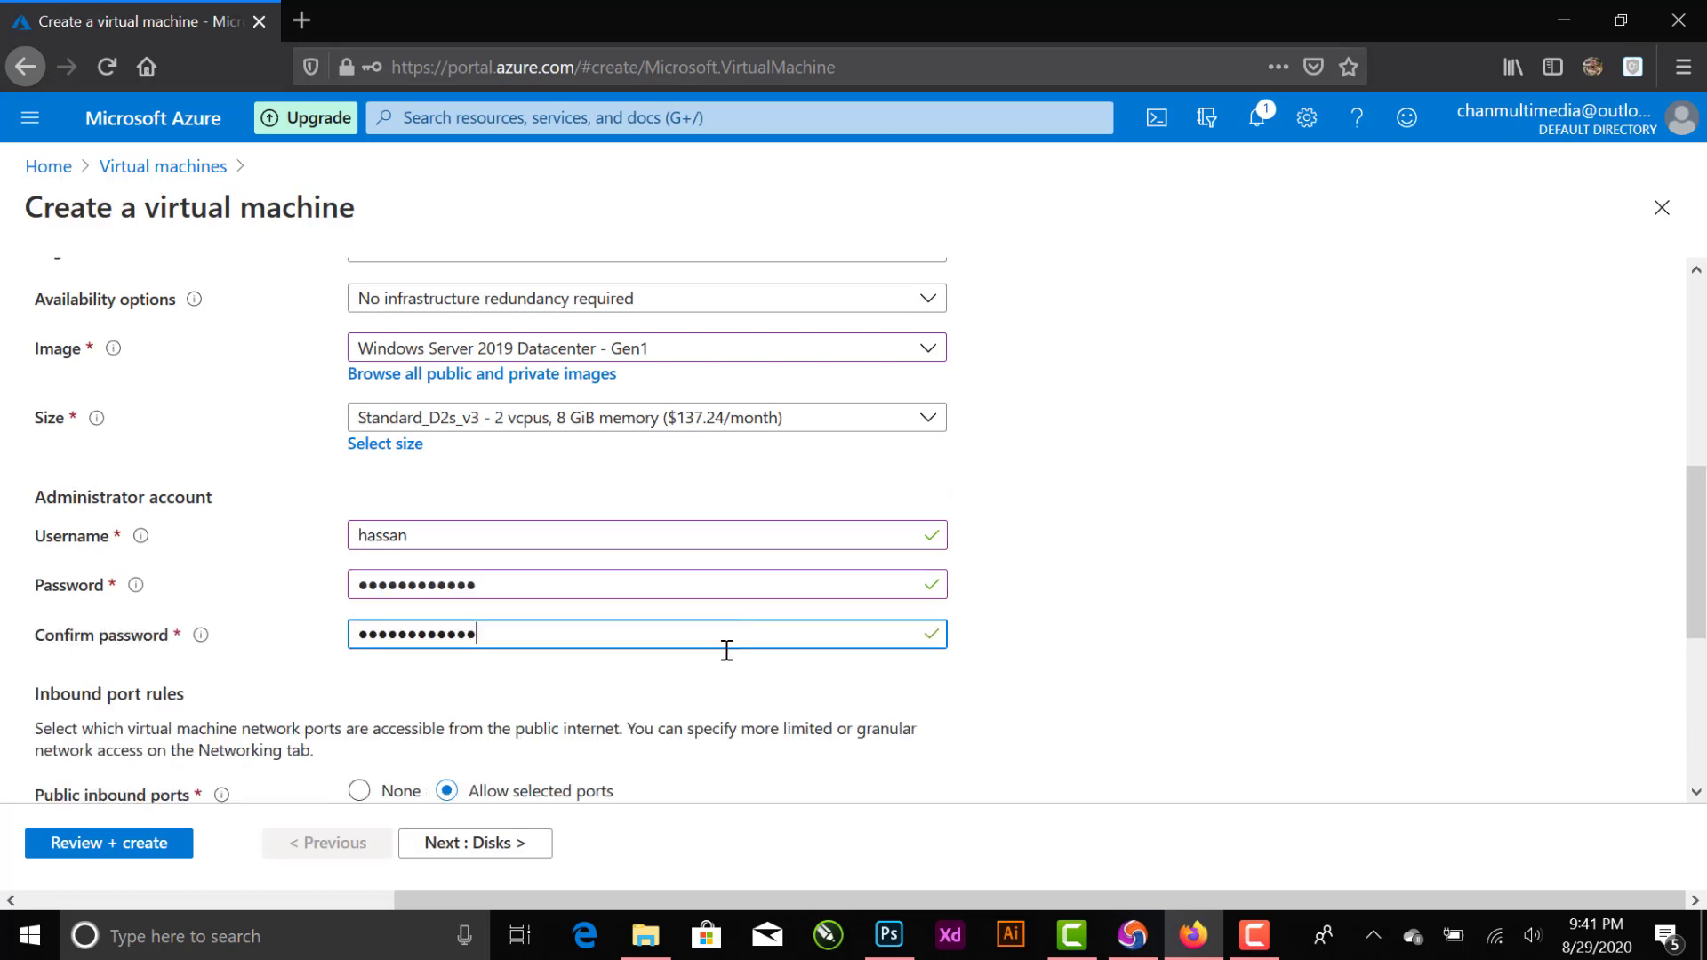
- Keep RDP (3389) as the allowed inbound port and accept the default Premium SSD disk options
scroll(733, 648, down, 5)
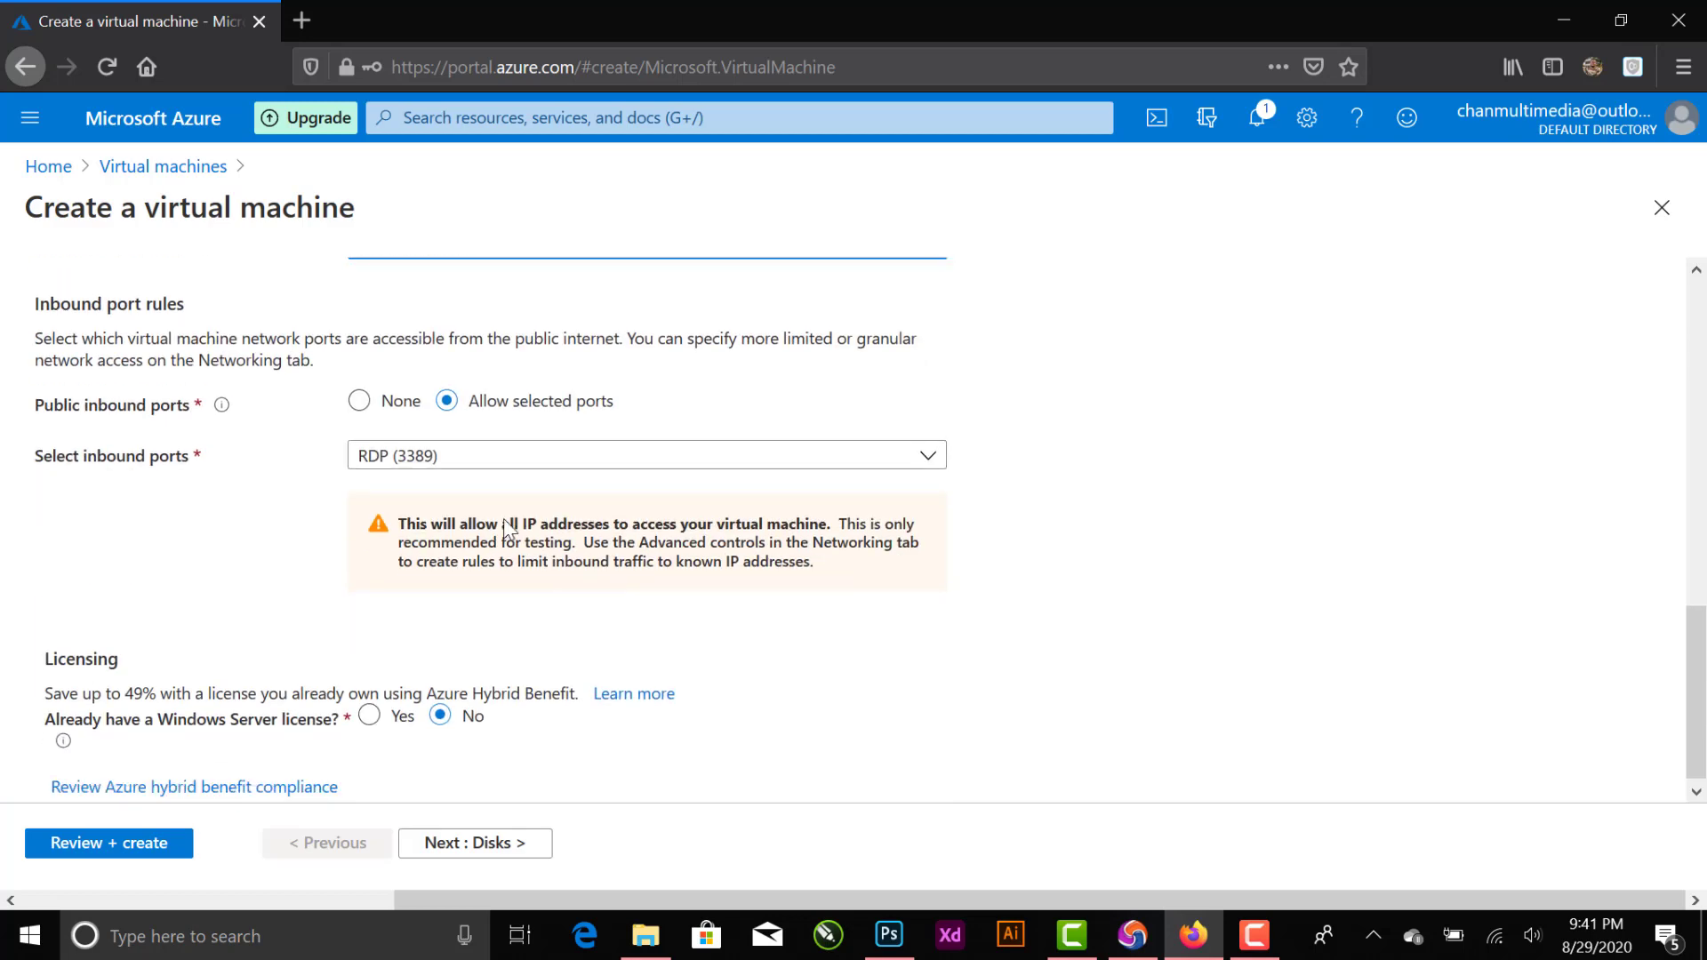
click(911, 457)
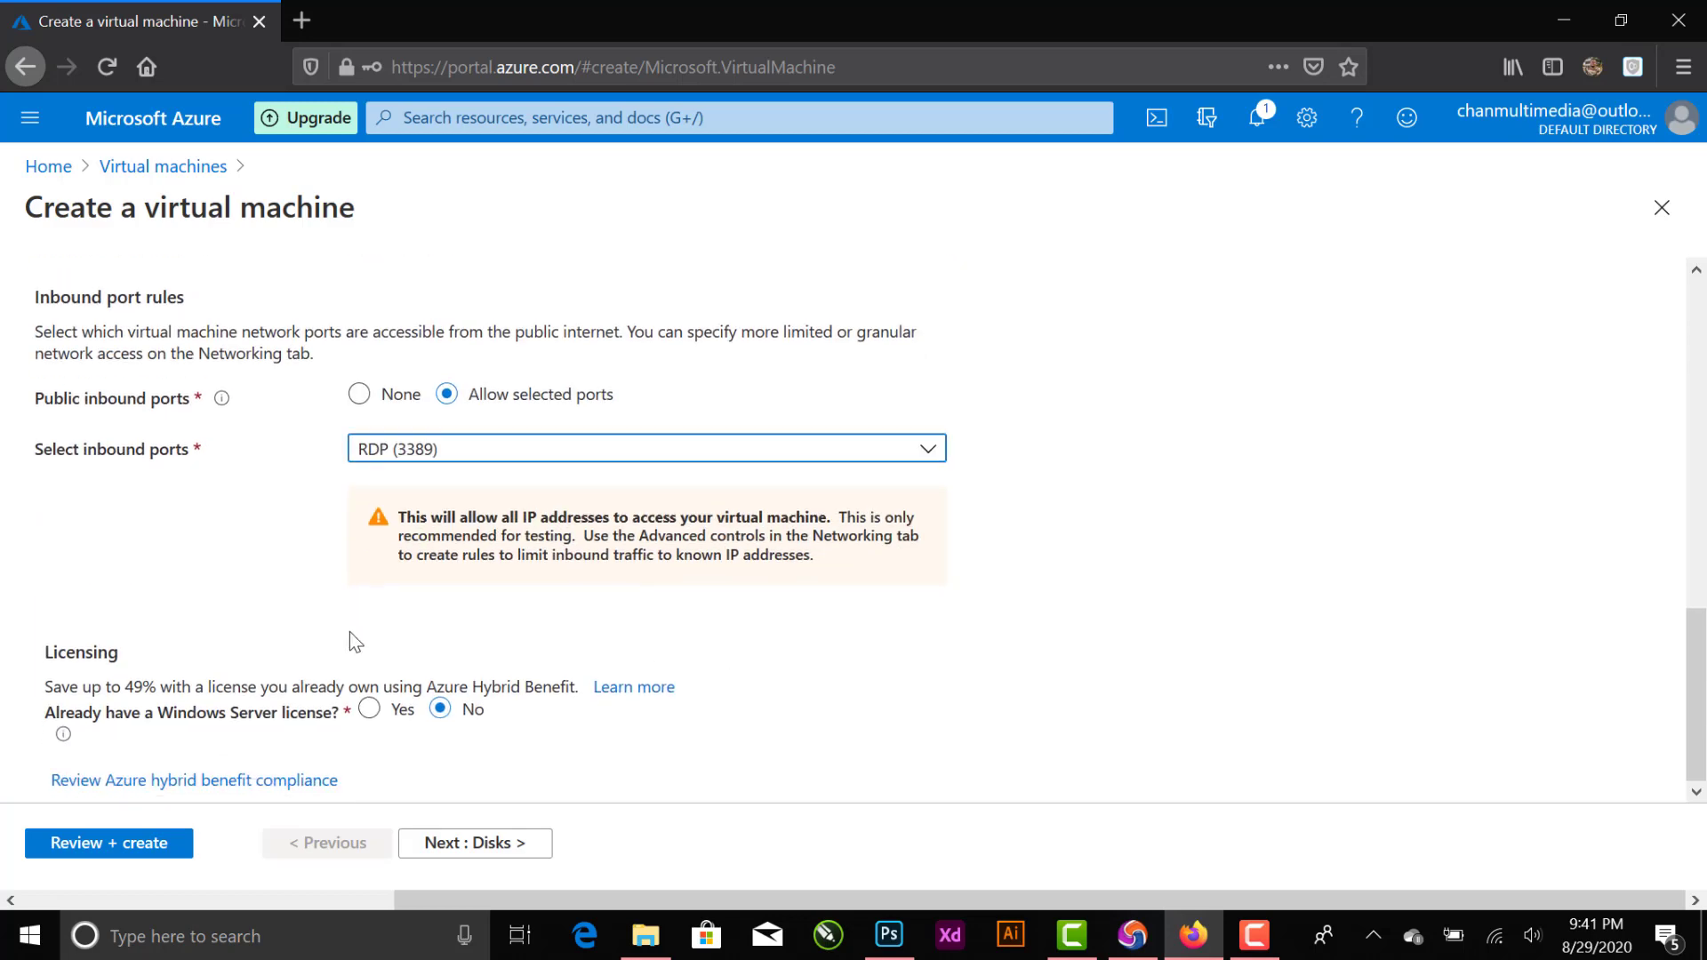
click(482, 845)
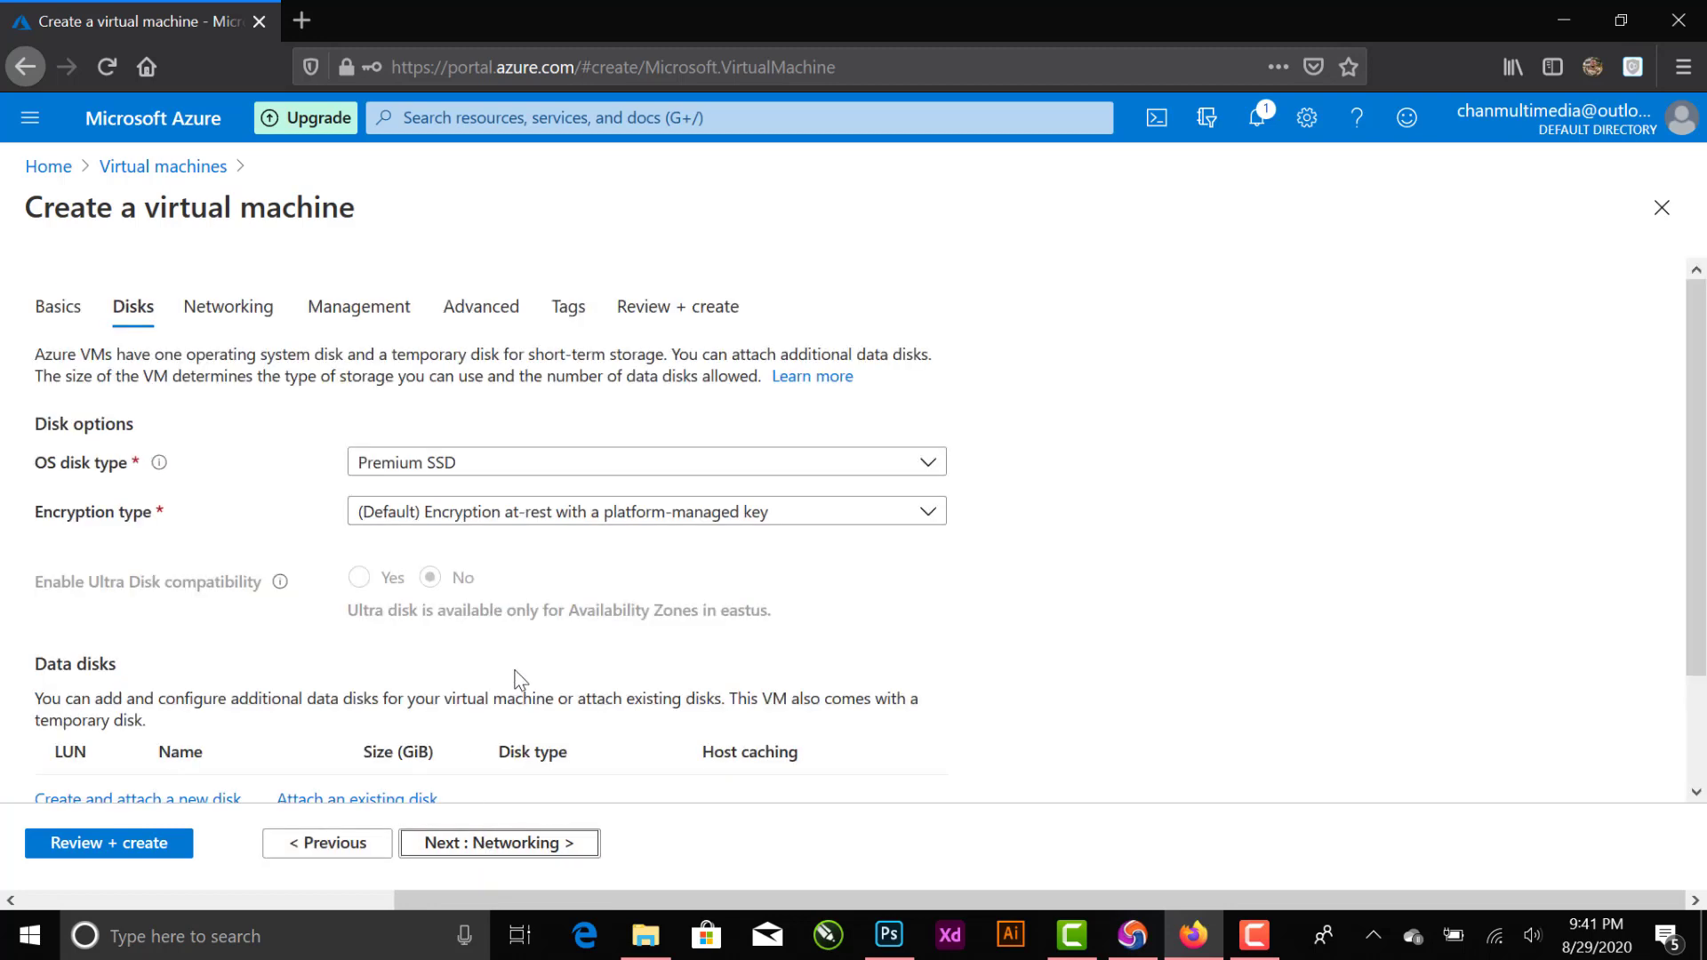
scroll(520, 680, down, 3)
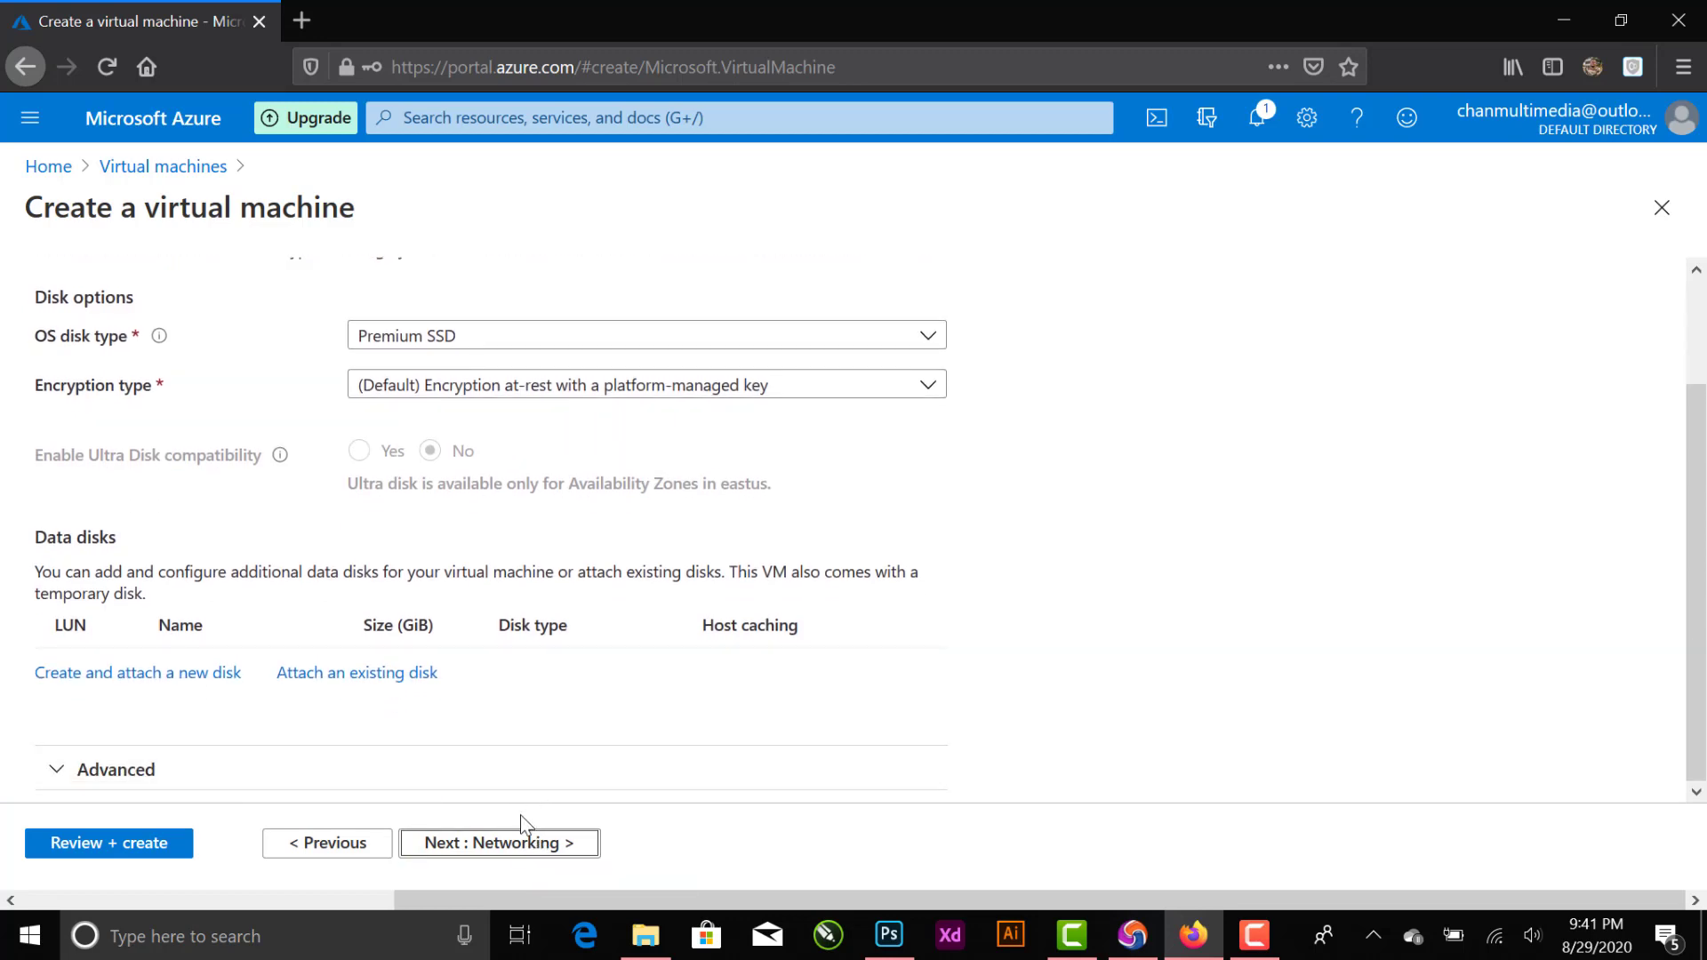
click(523, 837)
- Accept the default networking, management, advanced and tags settings and proceed to the final review of the virtual machine
scroll(560, 782, down, 5)
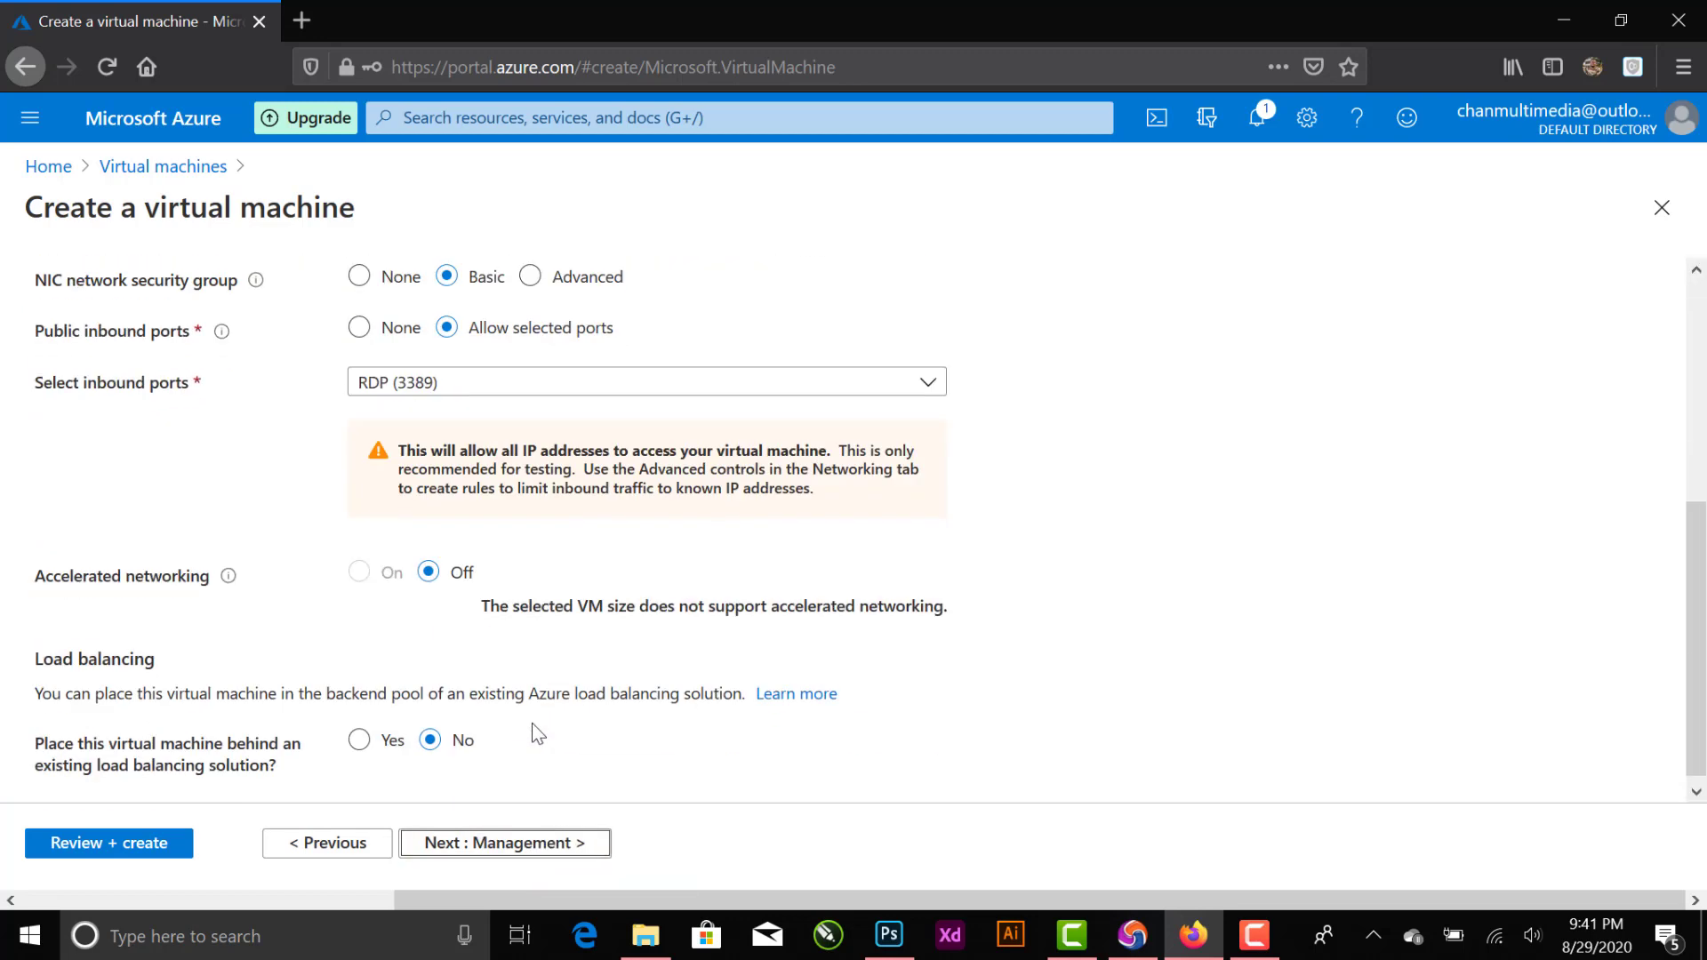
click(525, 840)
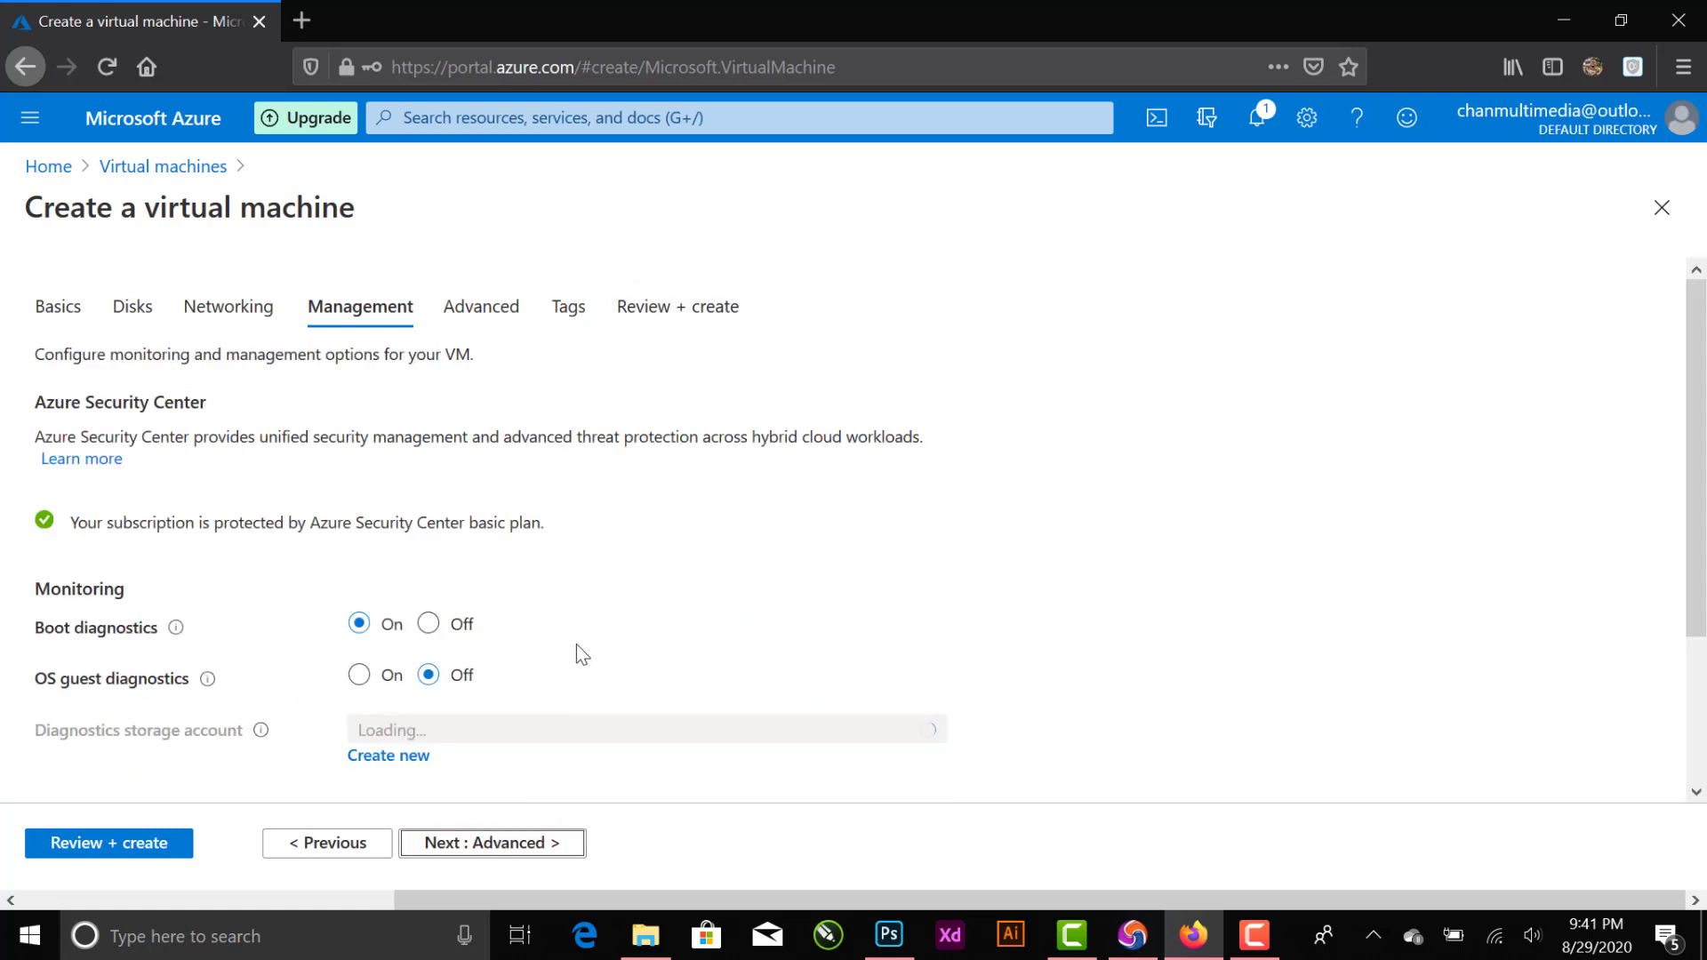
scroll(541, 707, down, 3)
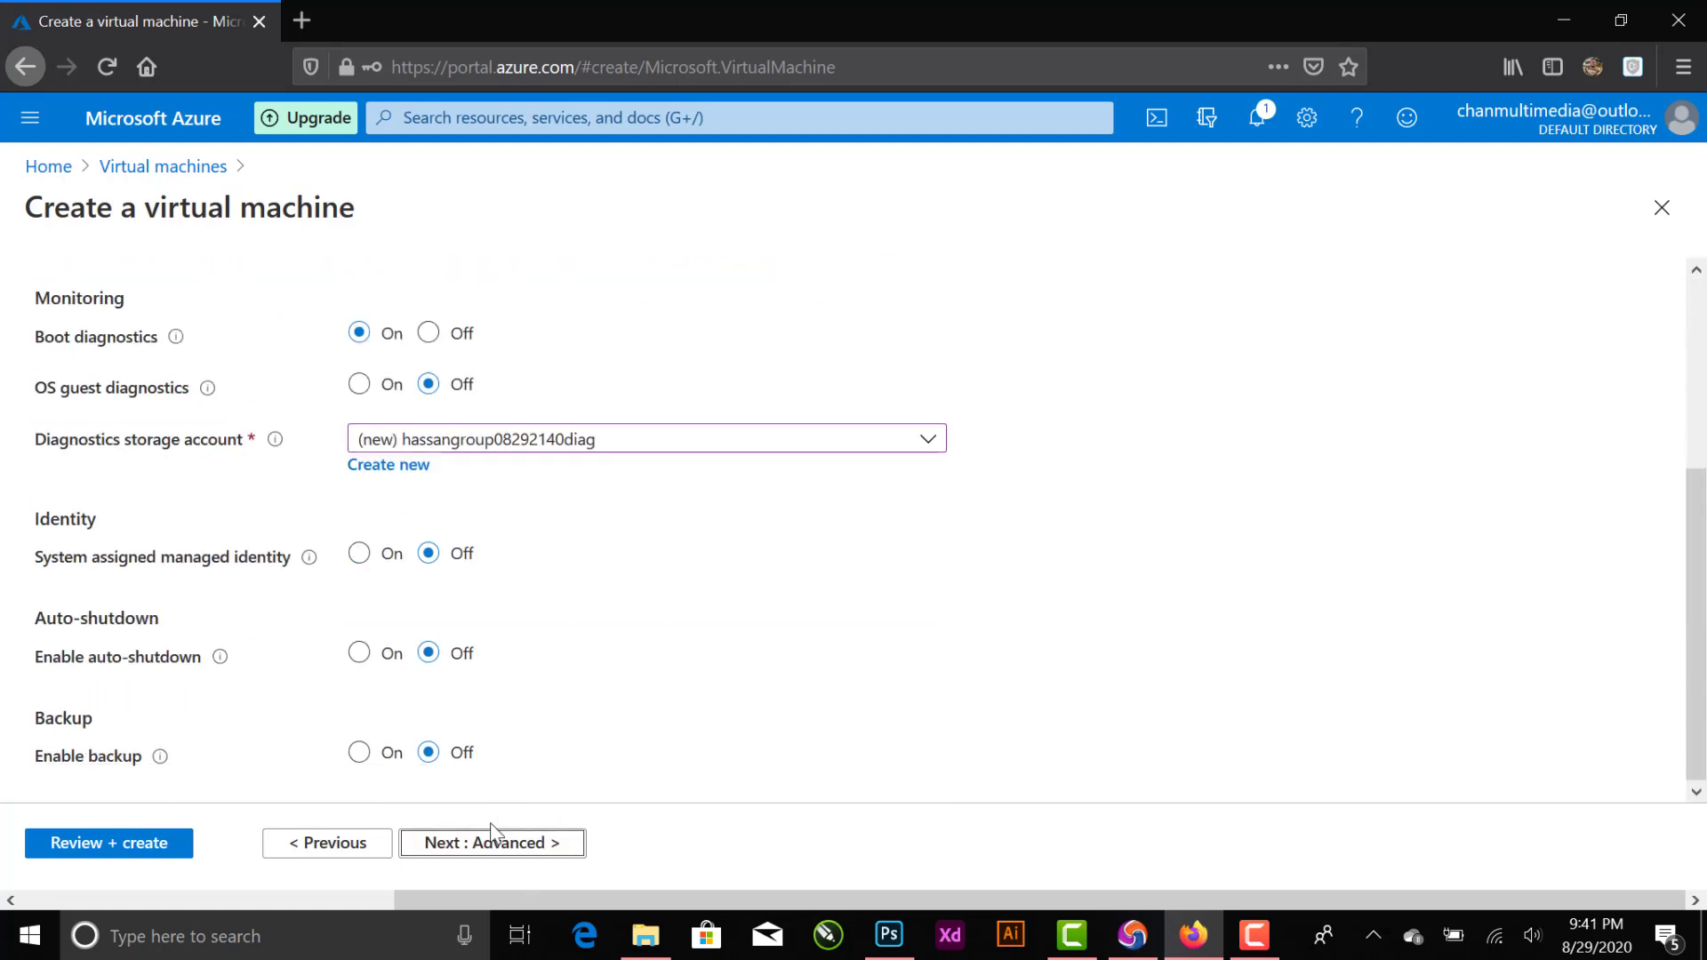
click(527, 853)
scroll(723, 700, down, 8)
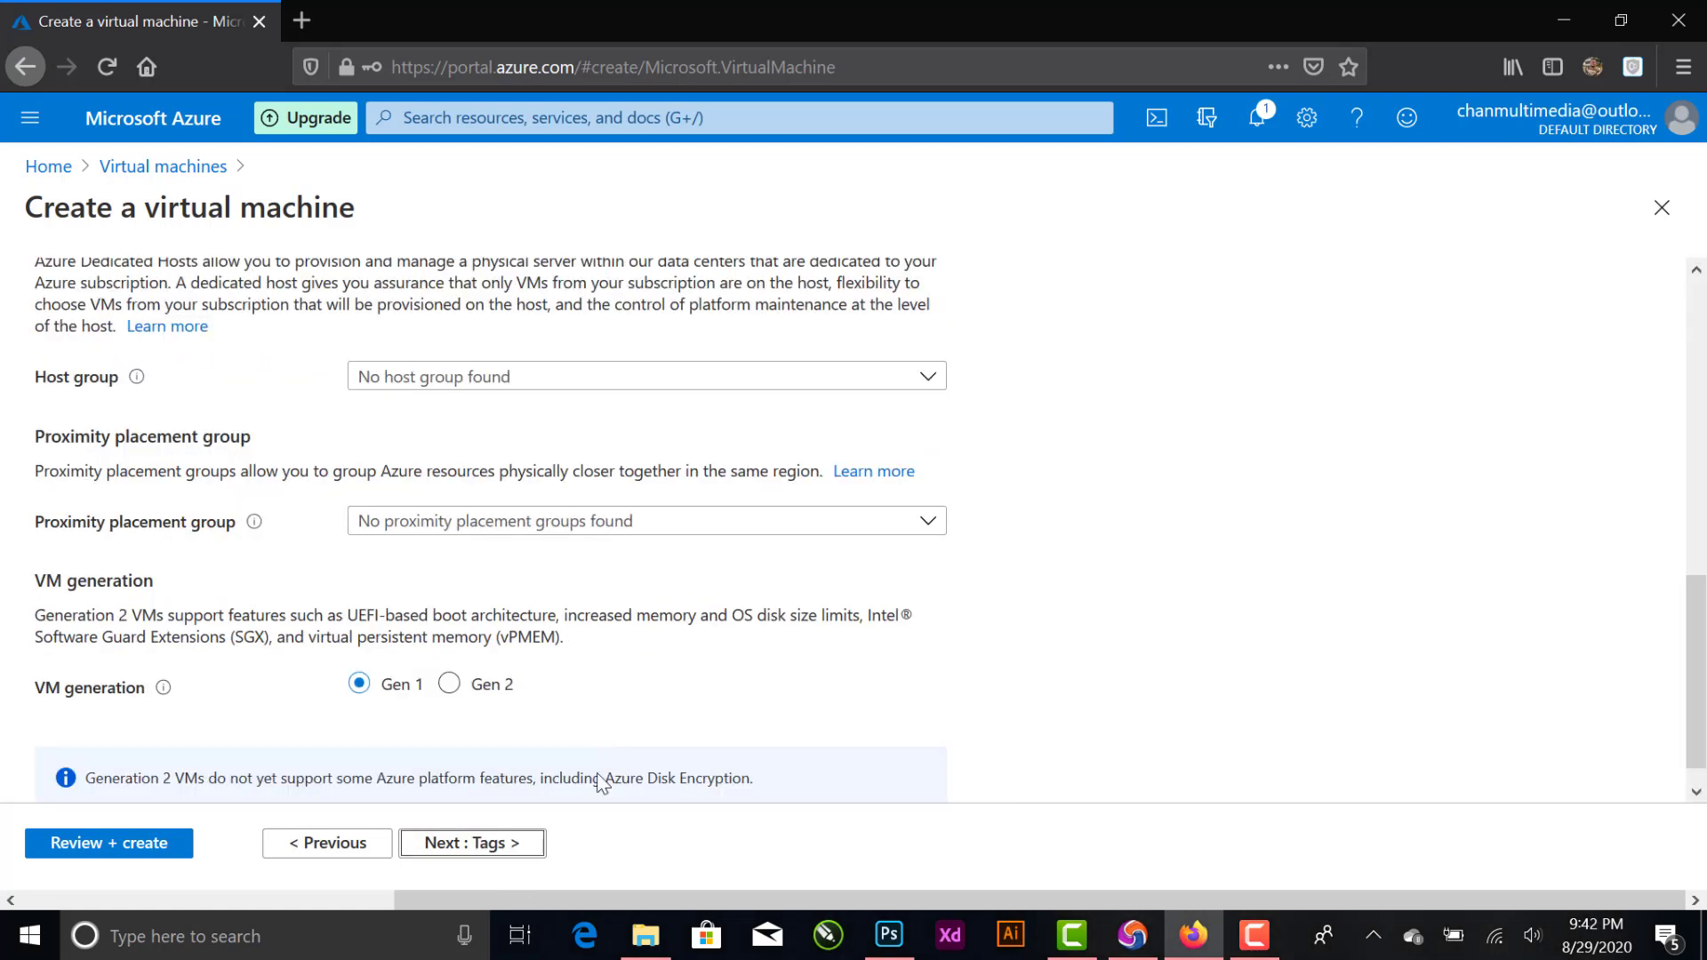
click(511, 858)
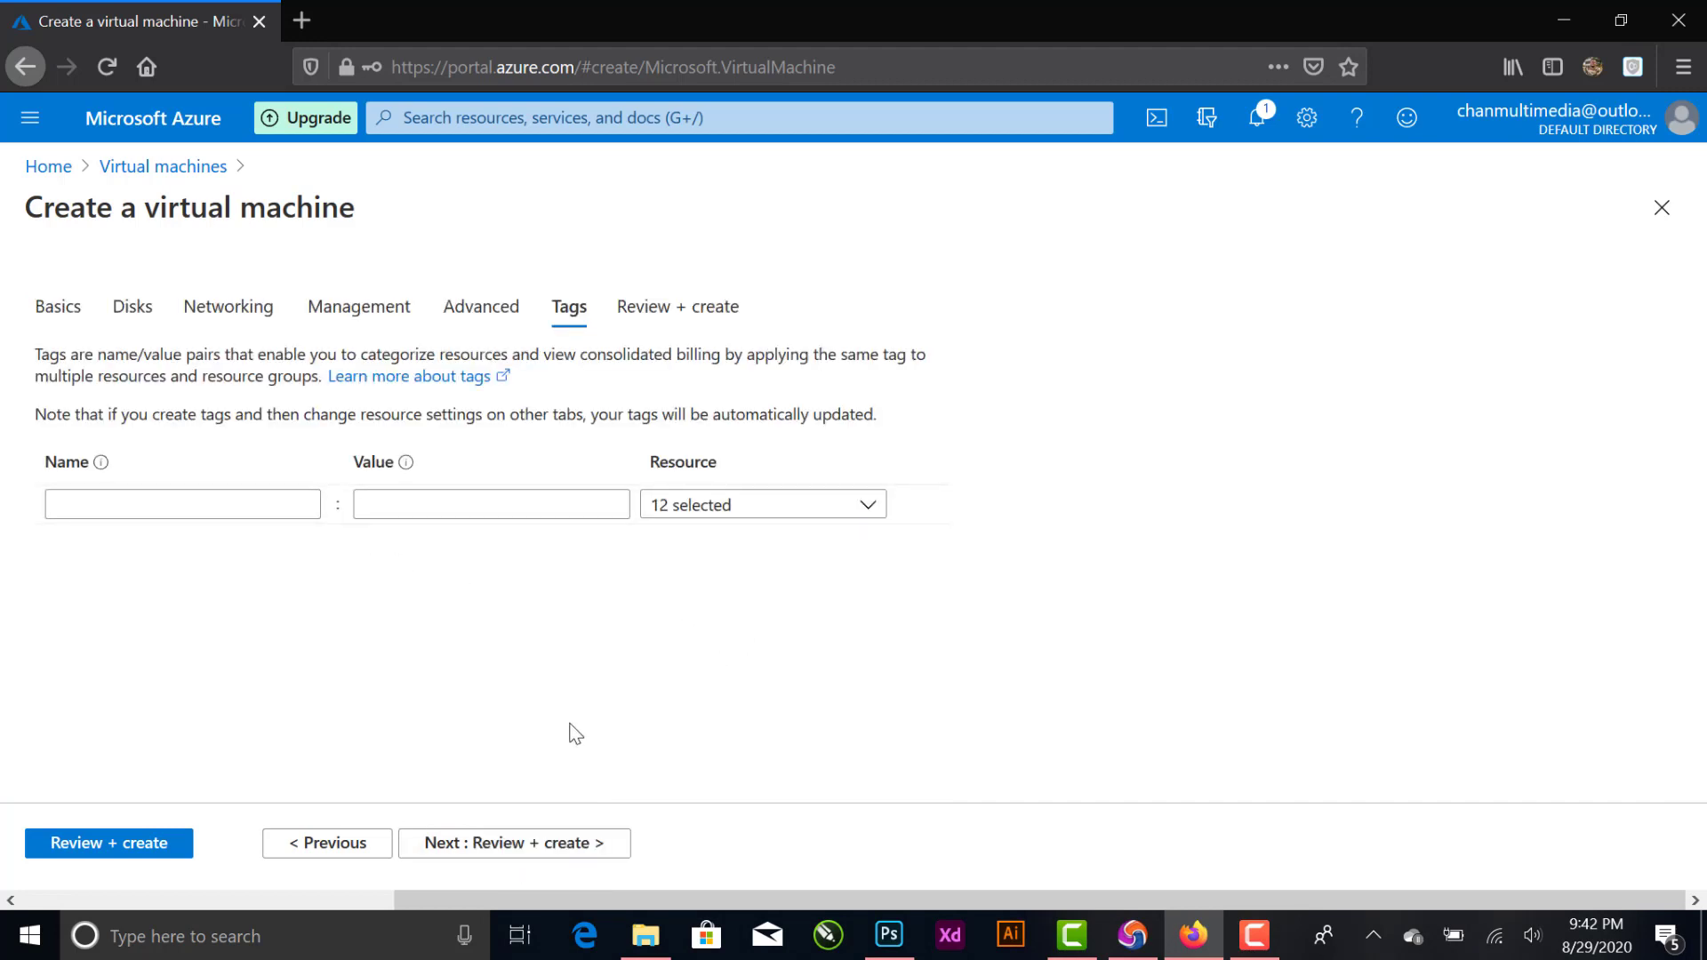
click(567, 849)
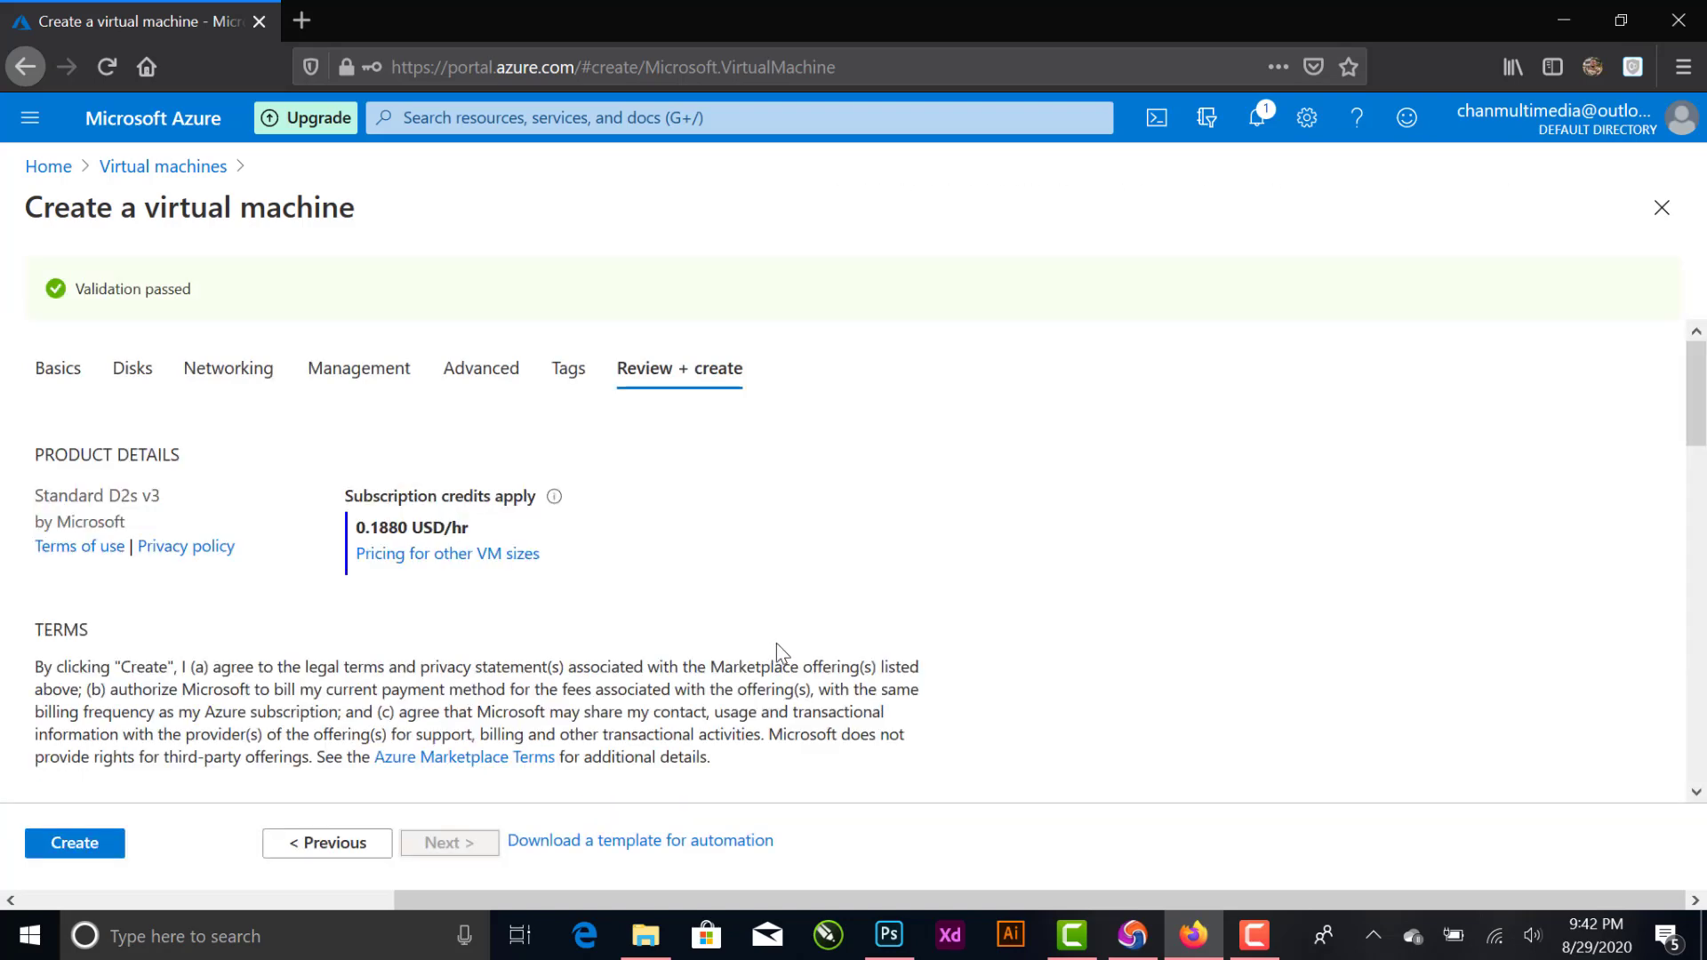
- Review the virtual machine's configuration summary and create the machine
scroll(802, 625, down, 10)
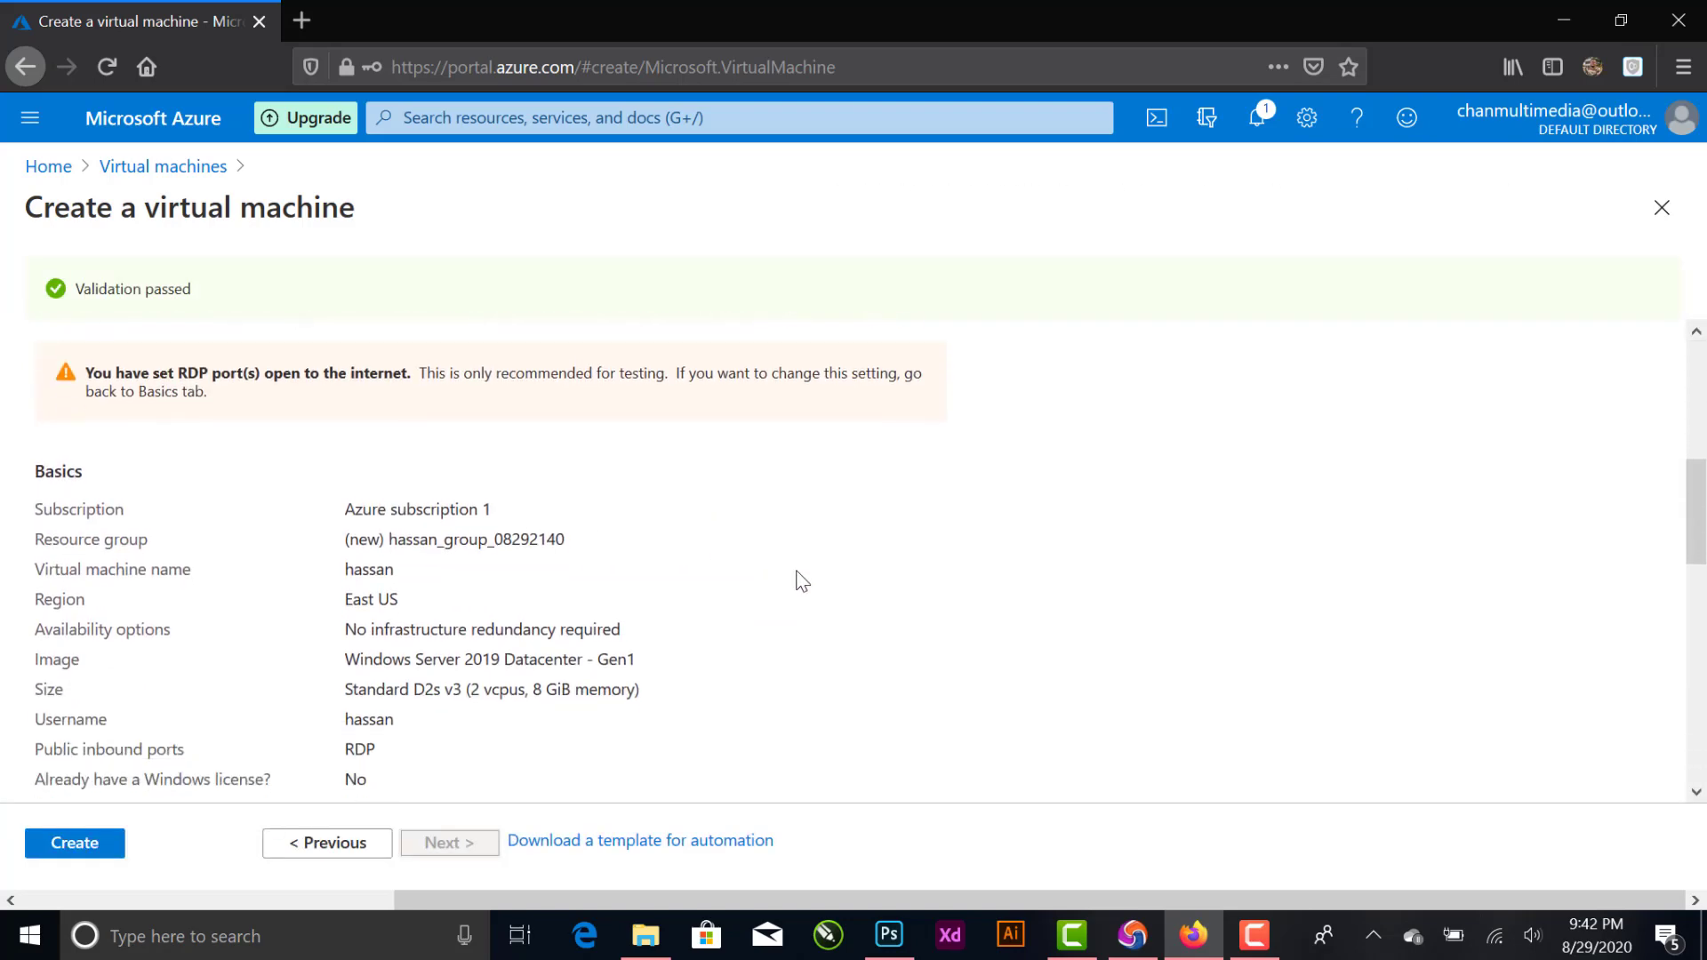
scroll(469, 515, up, 8)
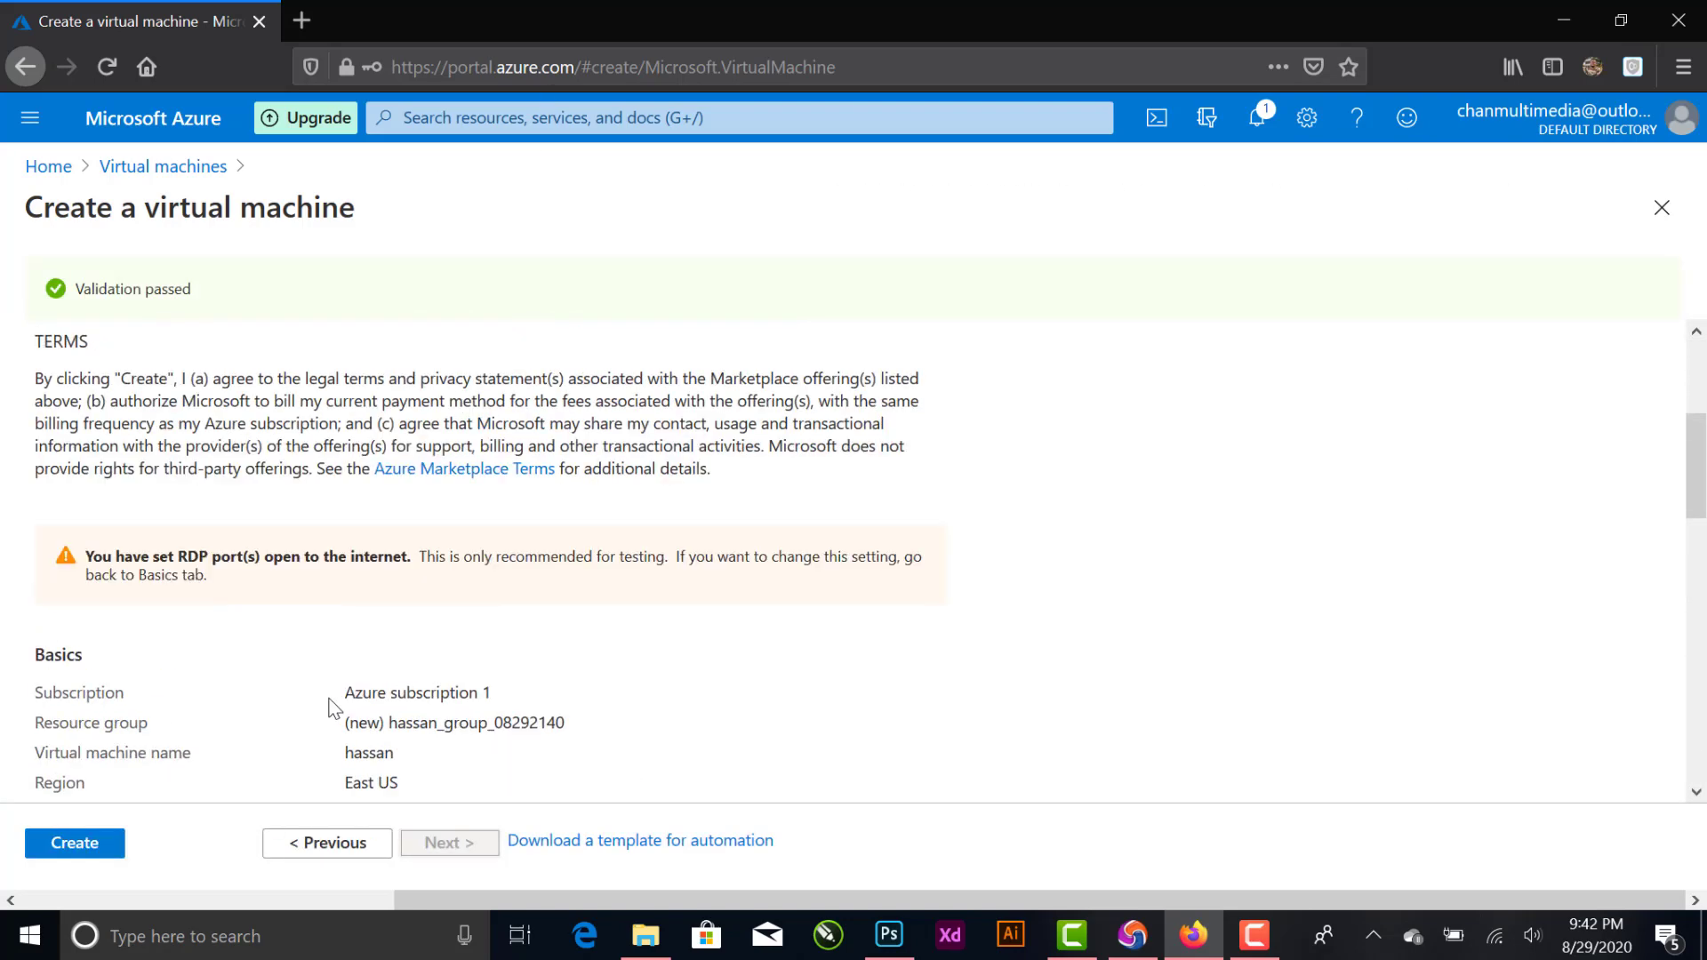
scroll(332, 701, down, 5)
scroll(222, 764, down, 4)
scroll(165, 533, up, 2)
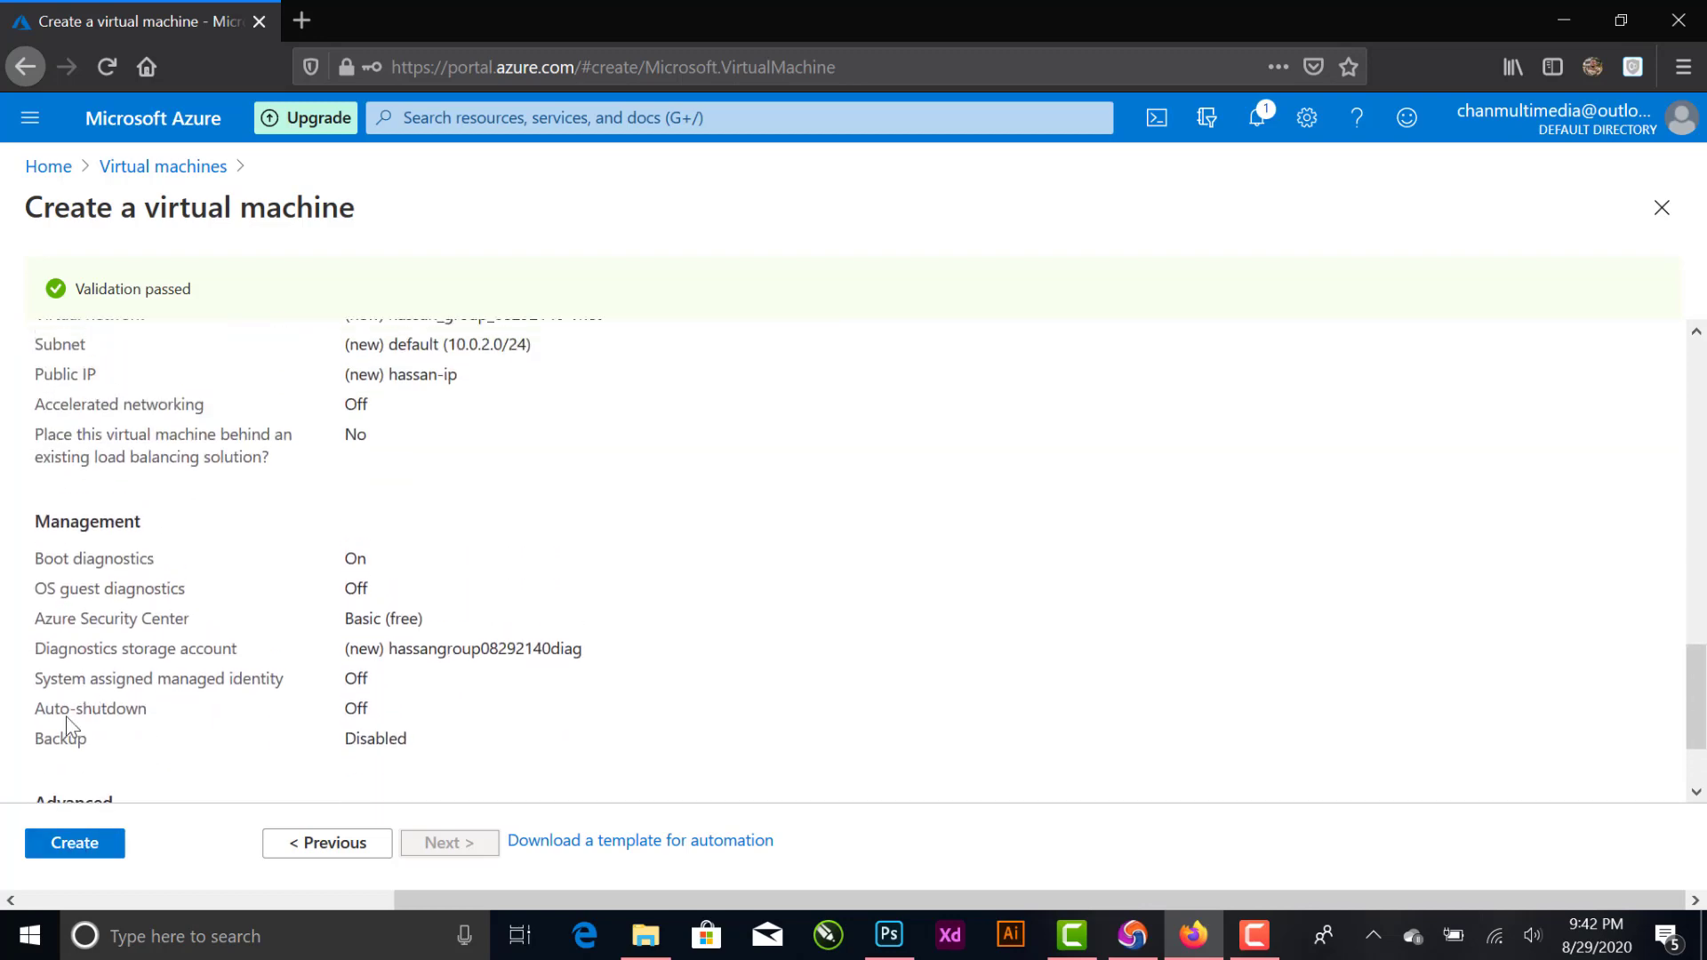
scroll(178, 623, down, 2)
click(68, 845)
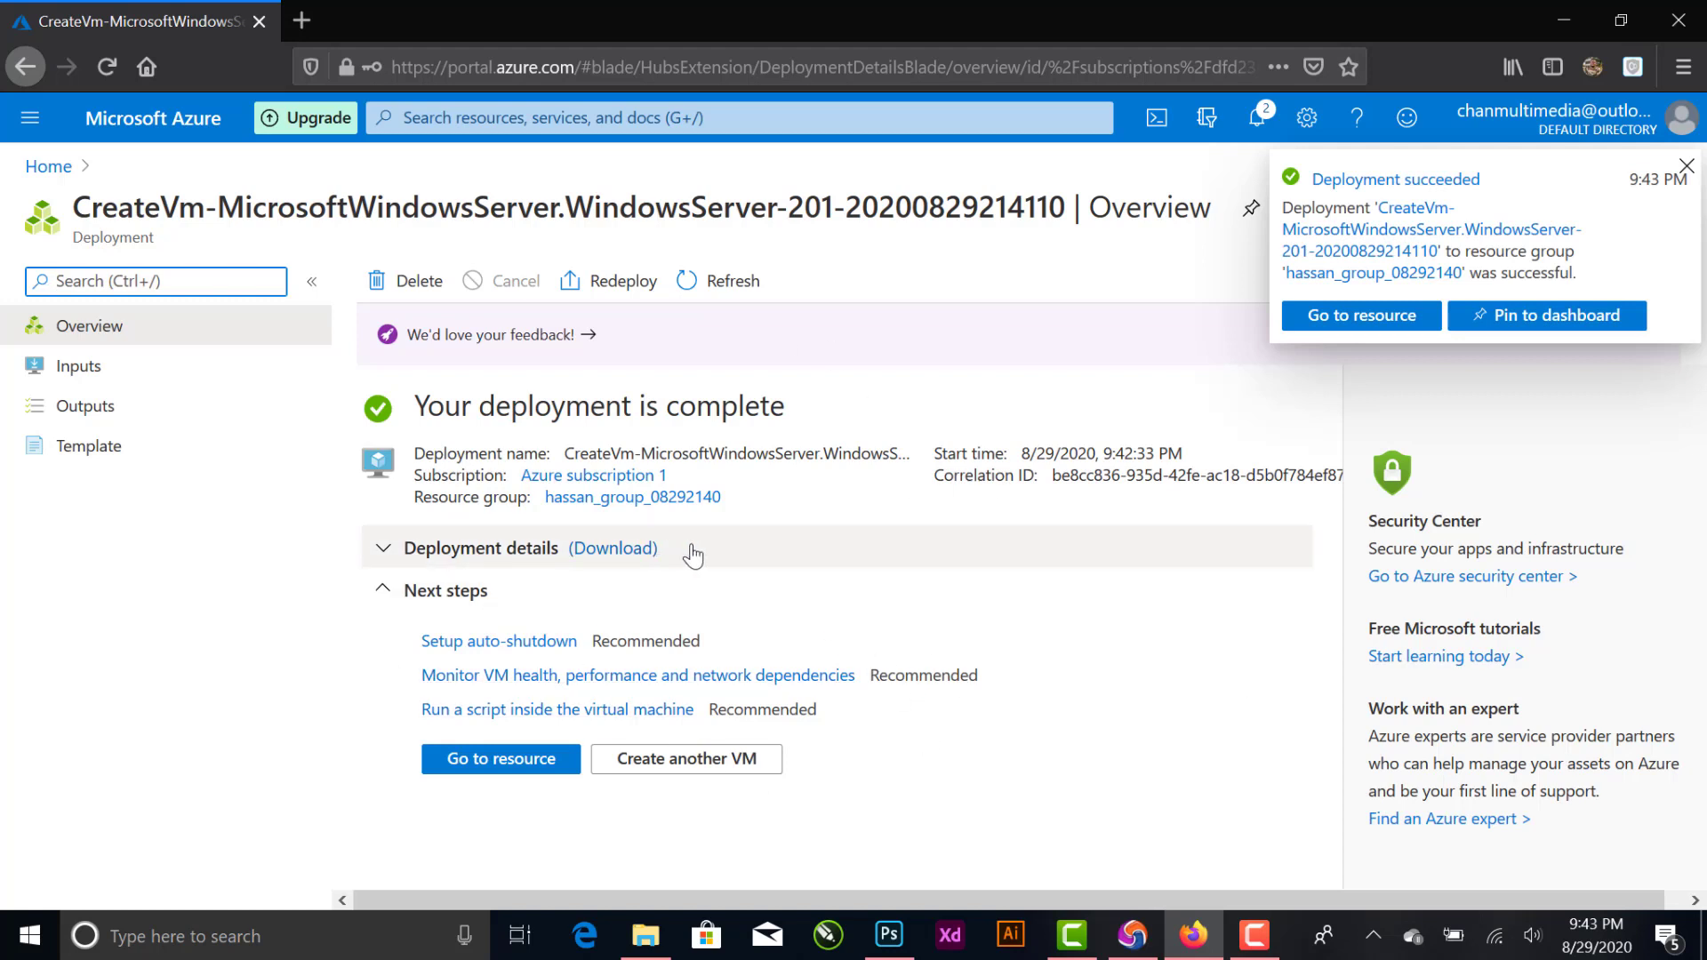
- Go to the newly deployed virtual machine's resource page and open its RDP connection settings
click(522, 770)
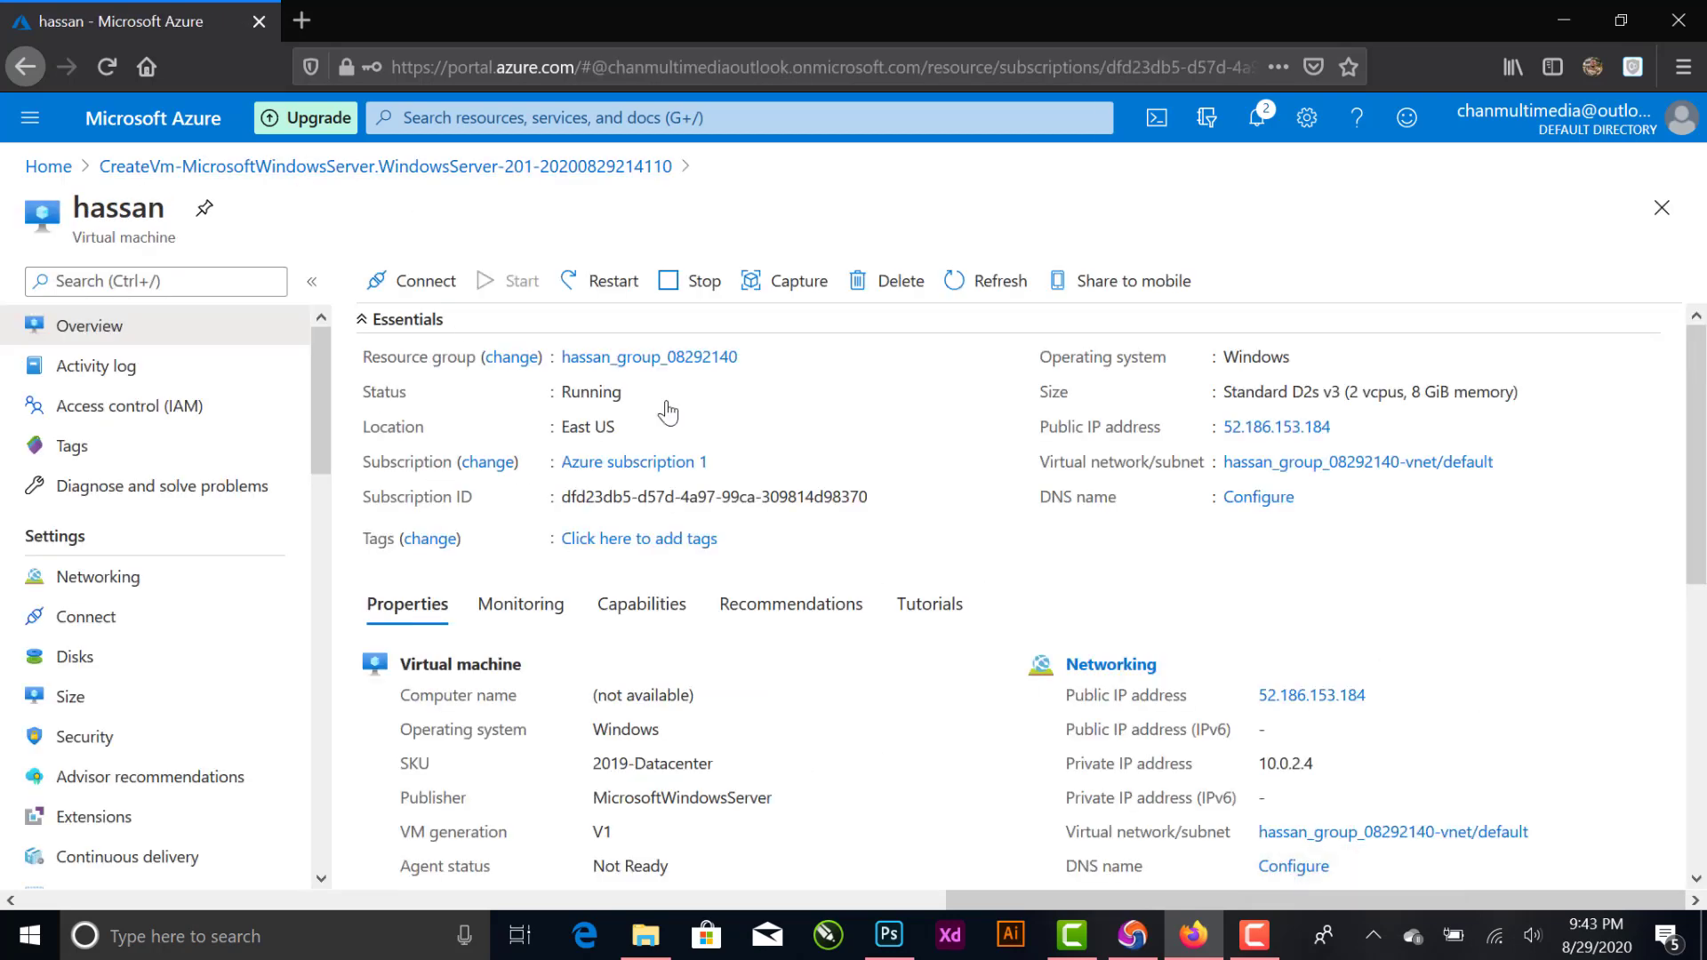
click(424, 294)
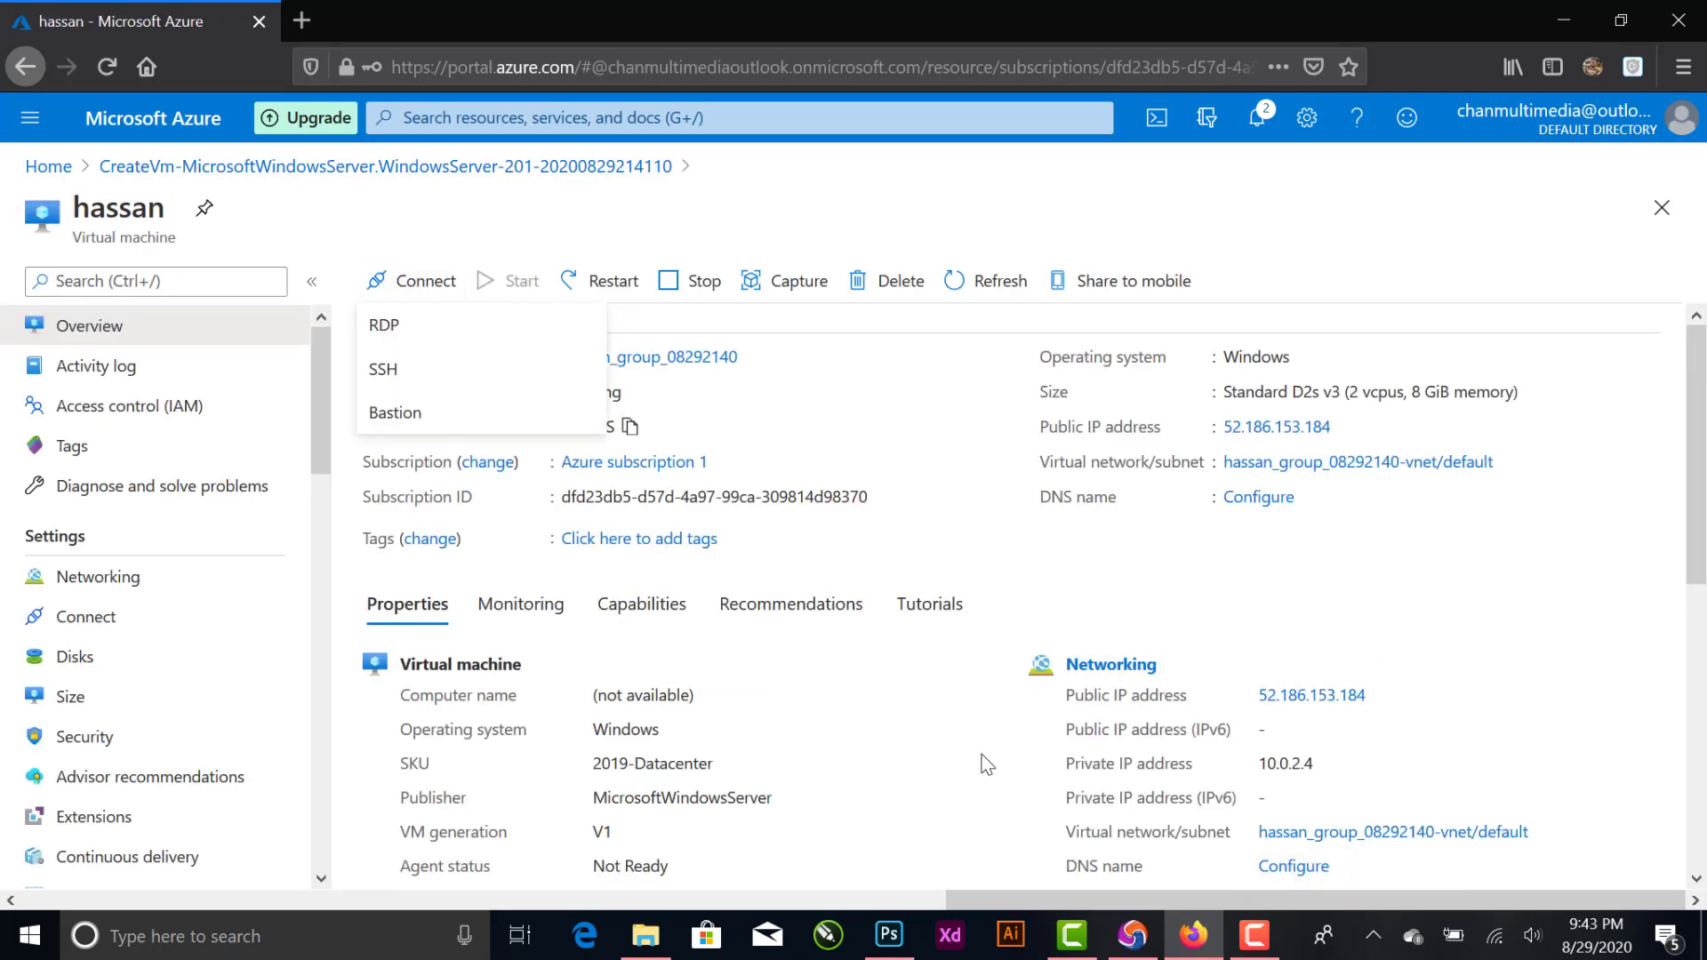
click(437, 345)
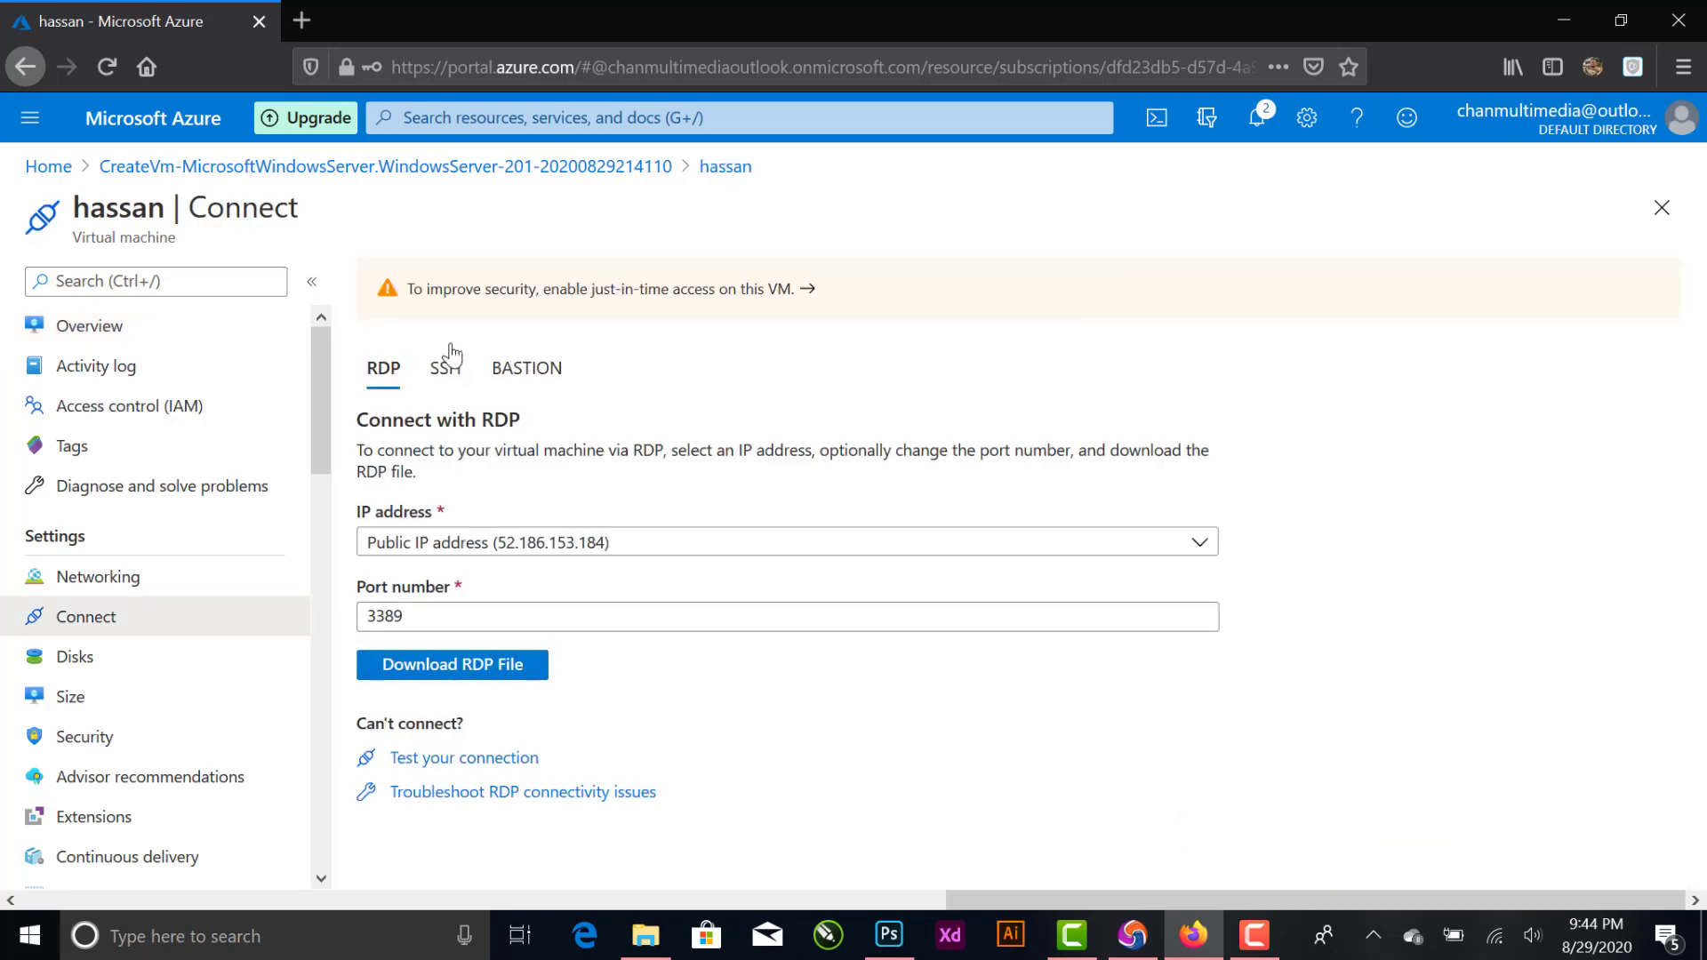
- Download the virtual machine's RDP file for its public IP address on port 3389, choosing to save the file
click(466, 676)
click(668, 514)
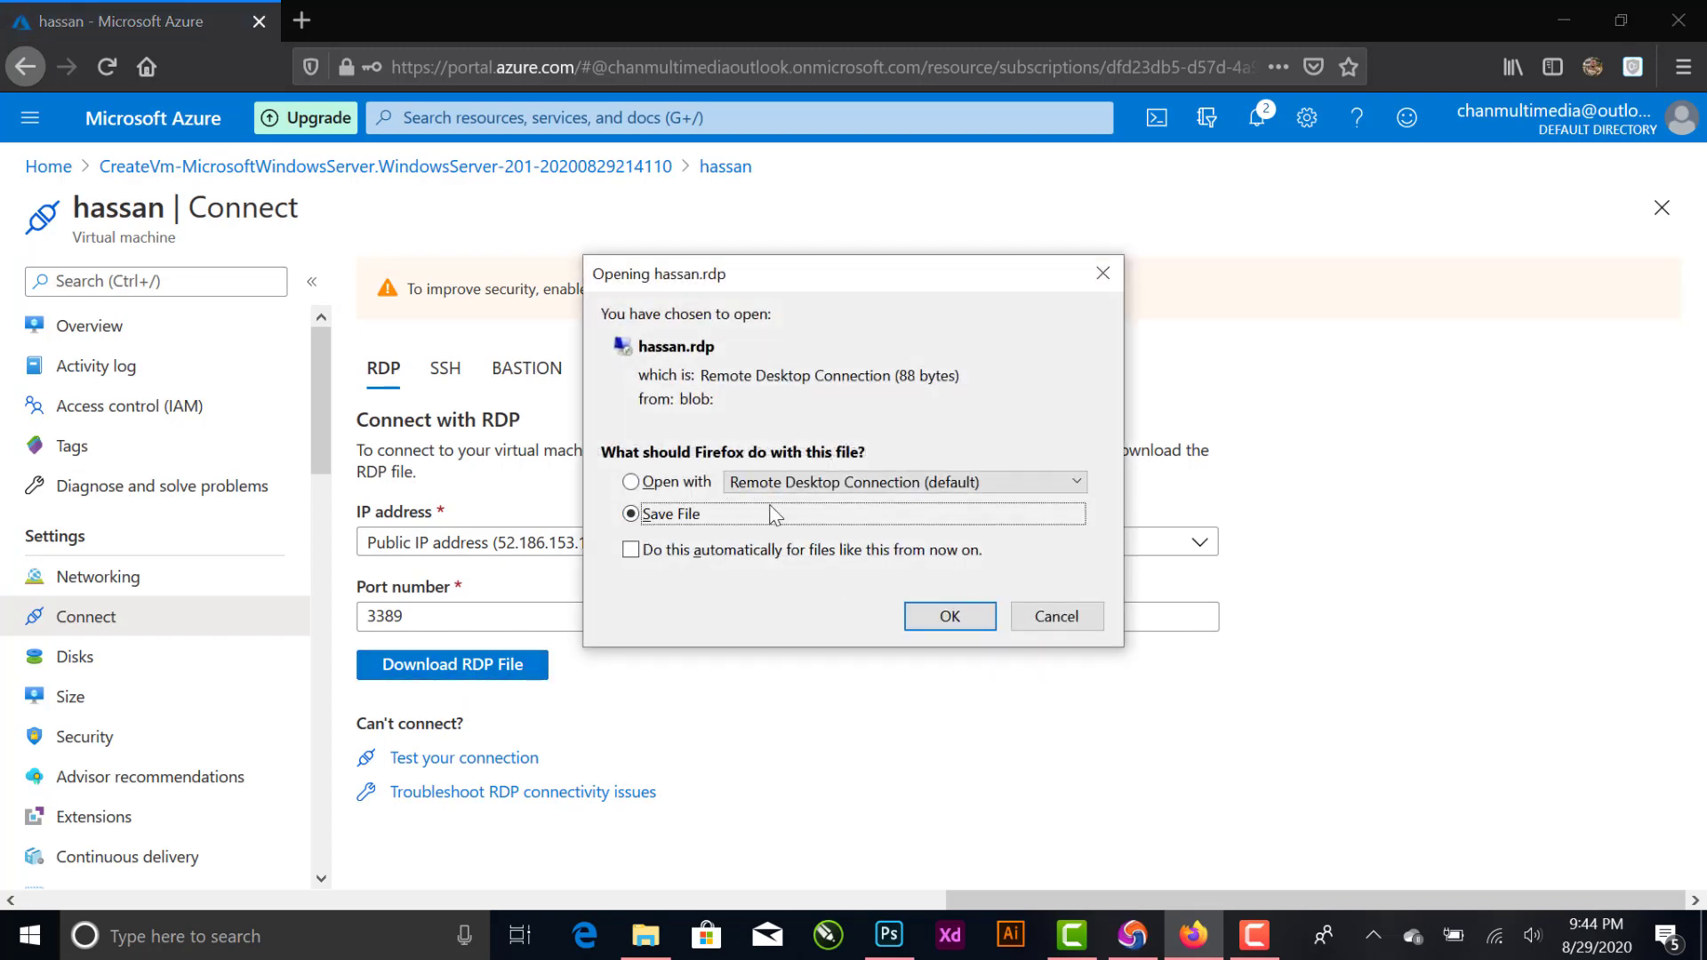
click(949, 617)
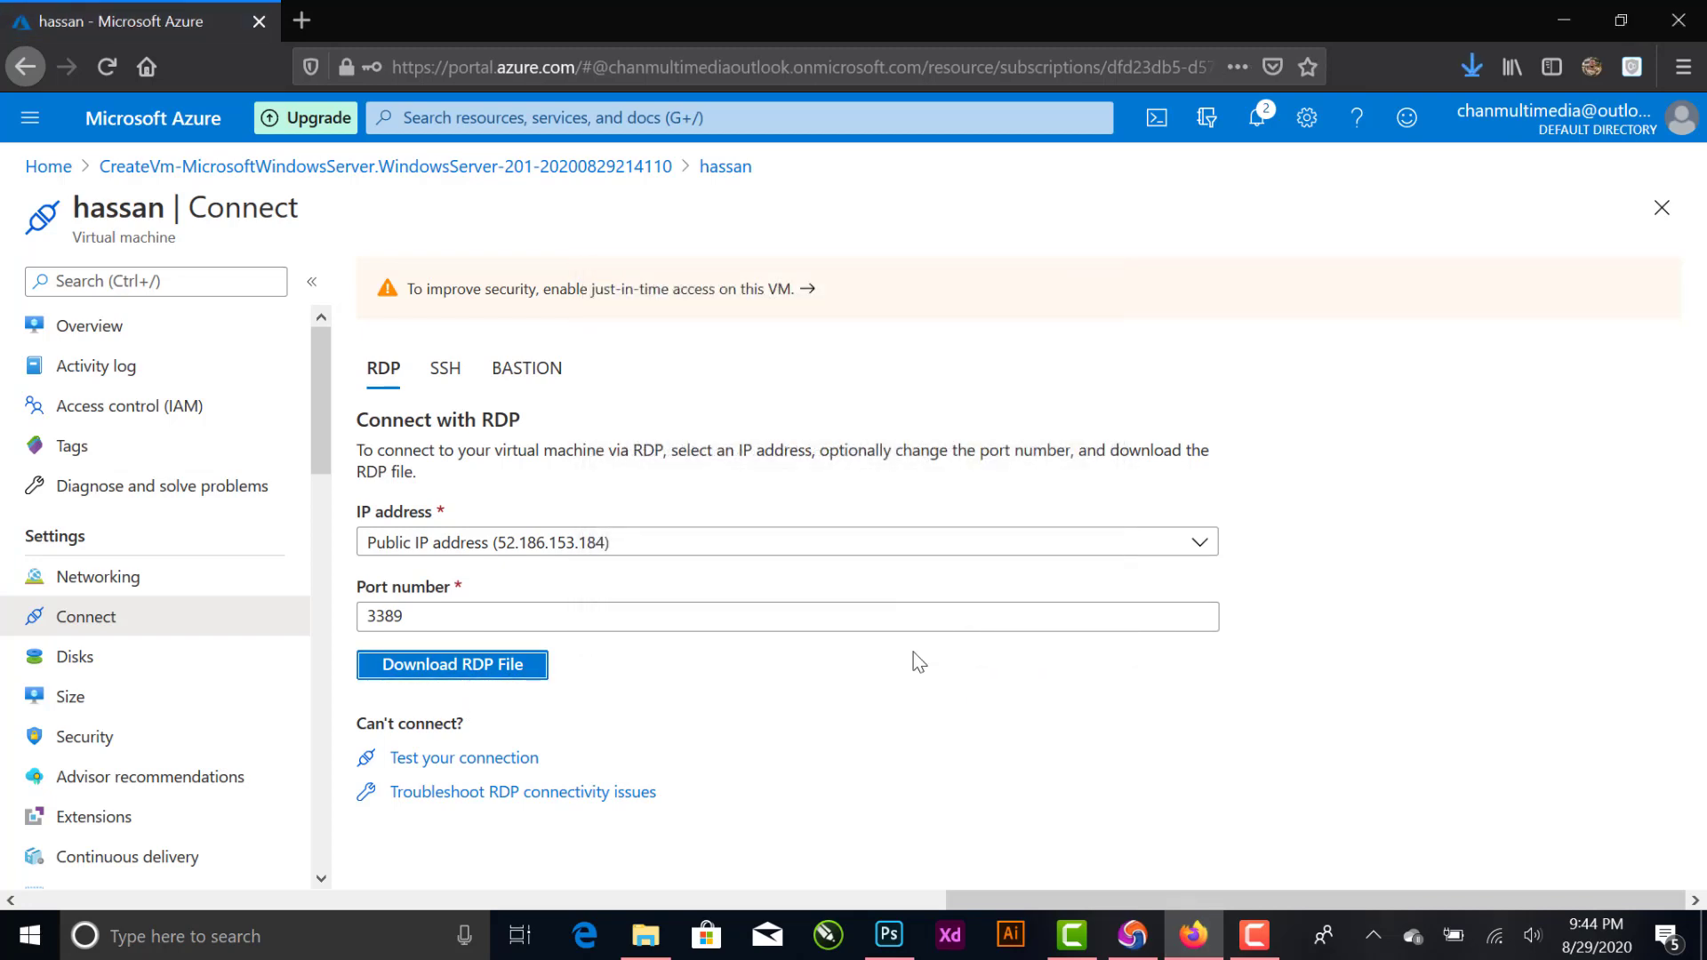
- Open the downloaded RDP file and connect despite the unknown publisher, suppressing further prompts for this computer
click(1471, 82)
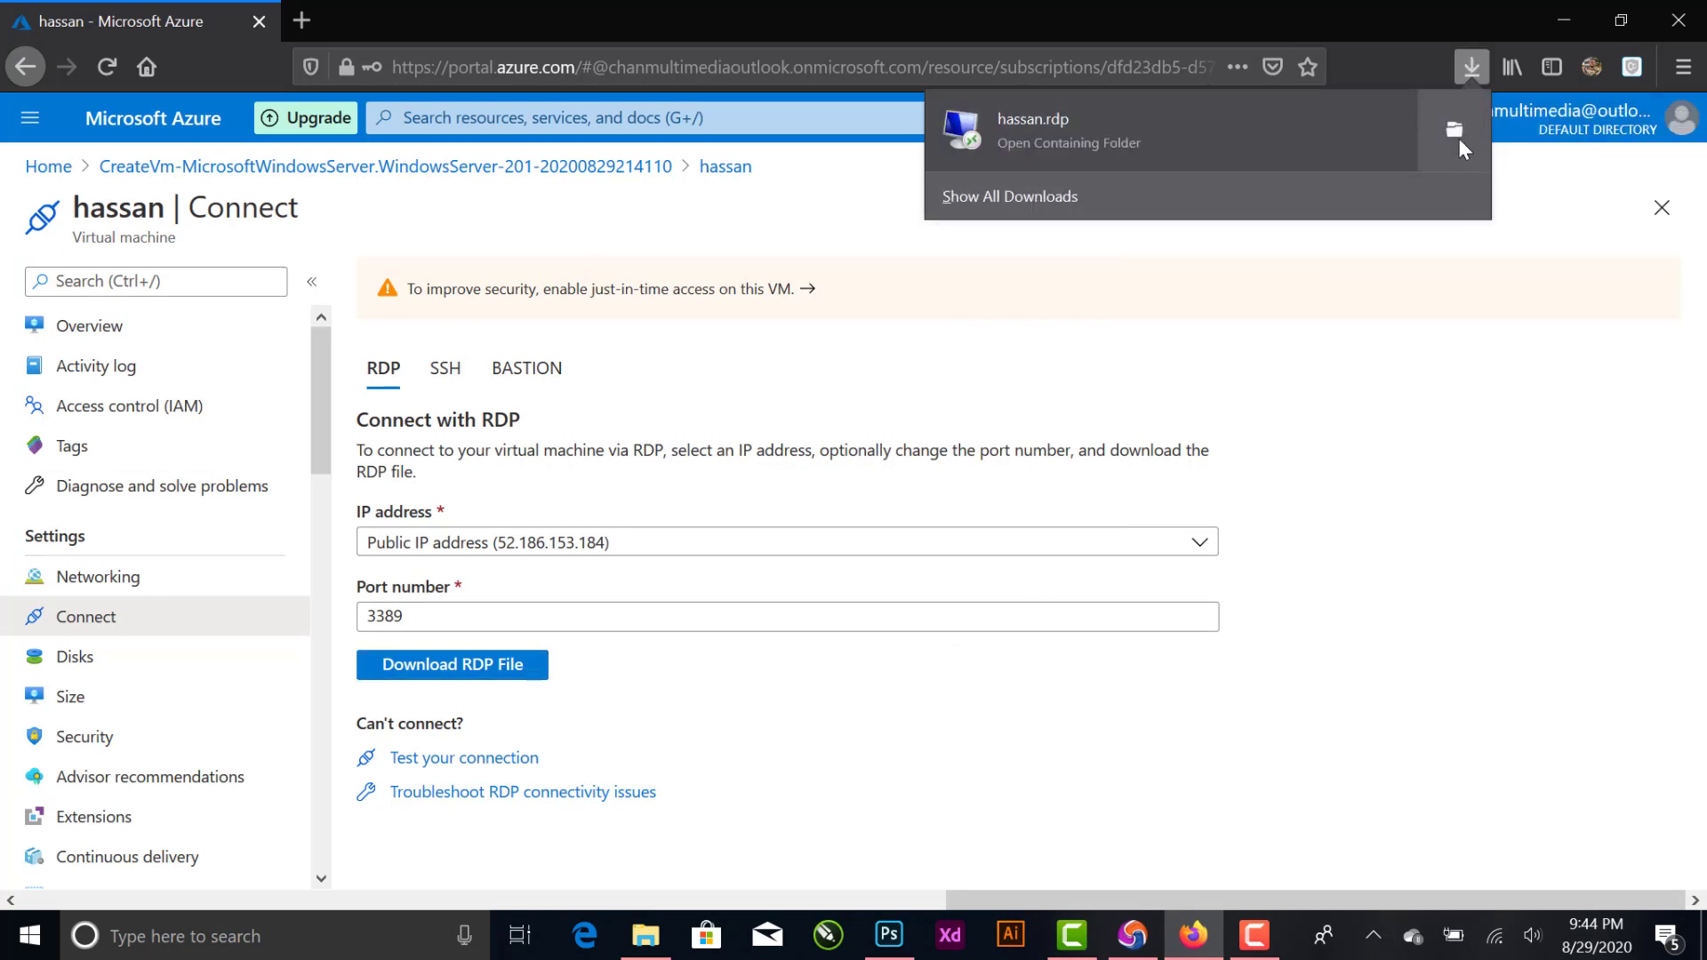
click(979, 146)
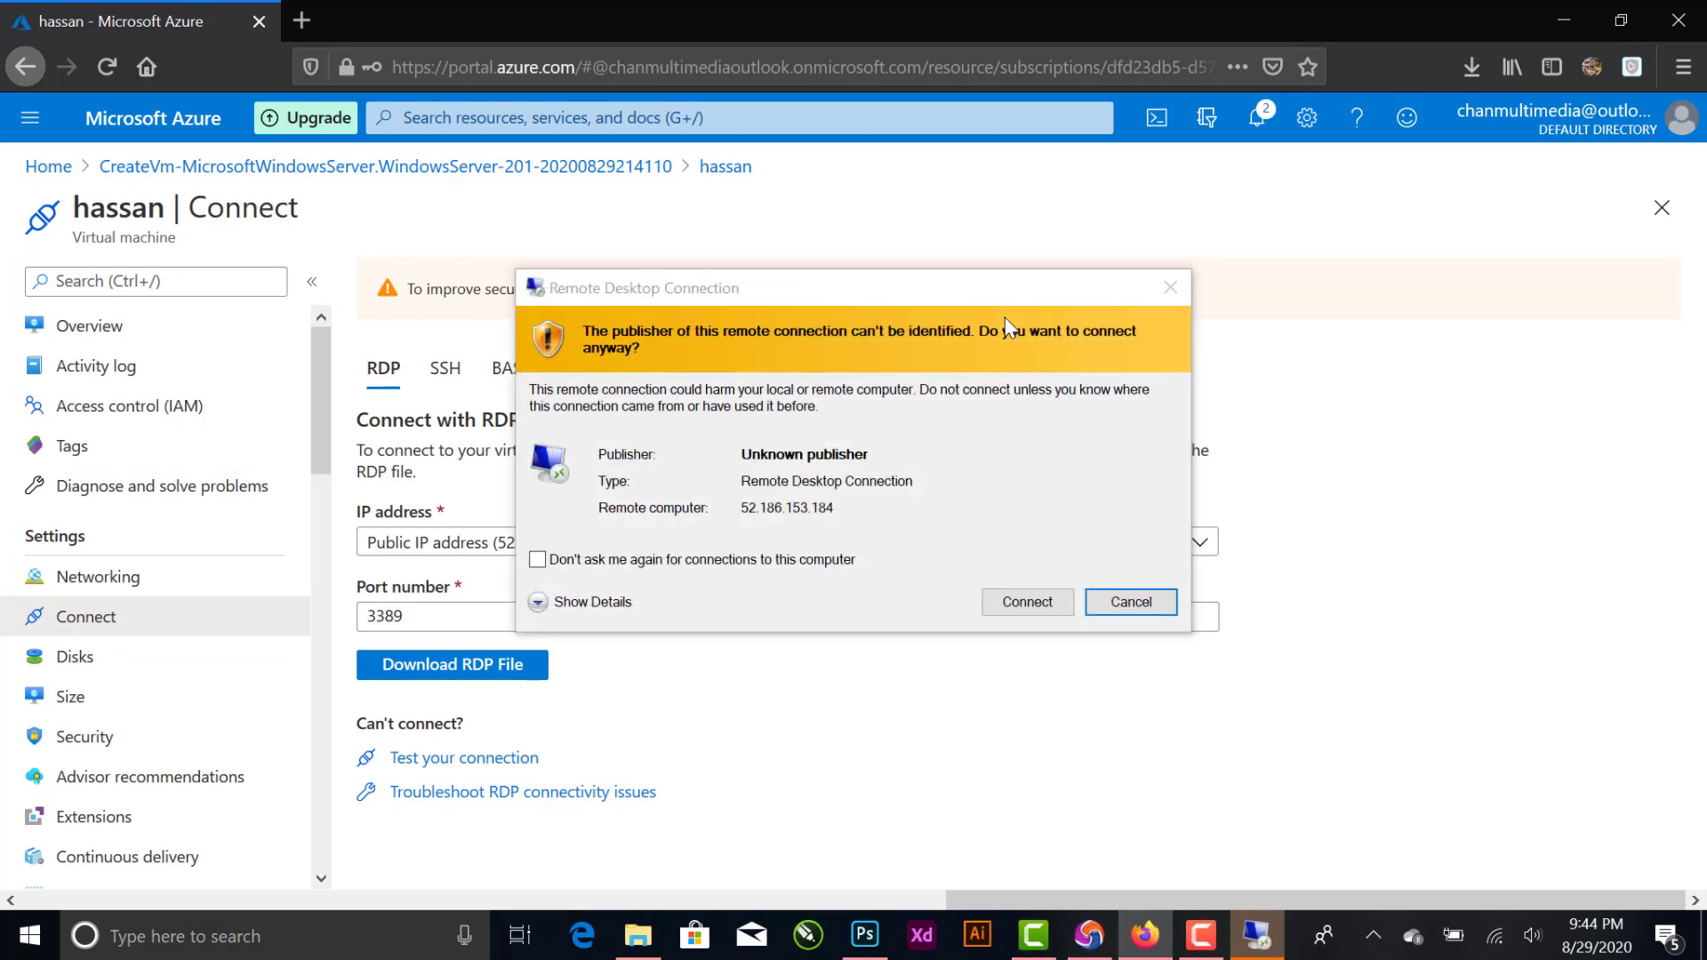
click(685, 558)
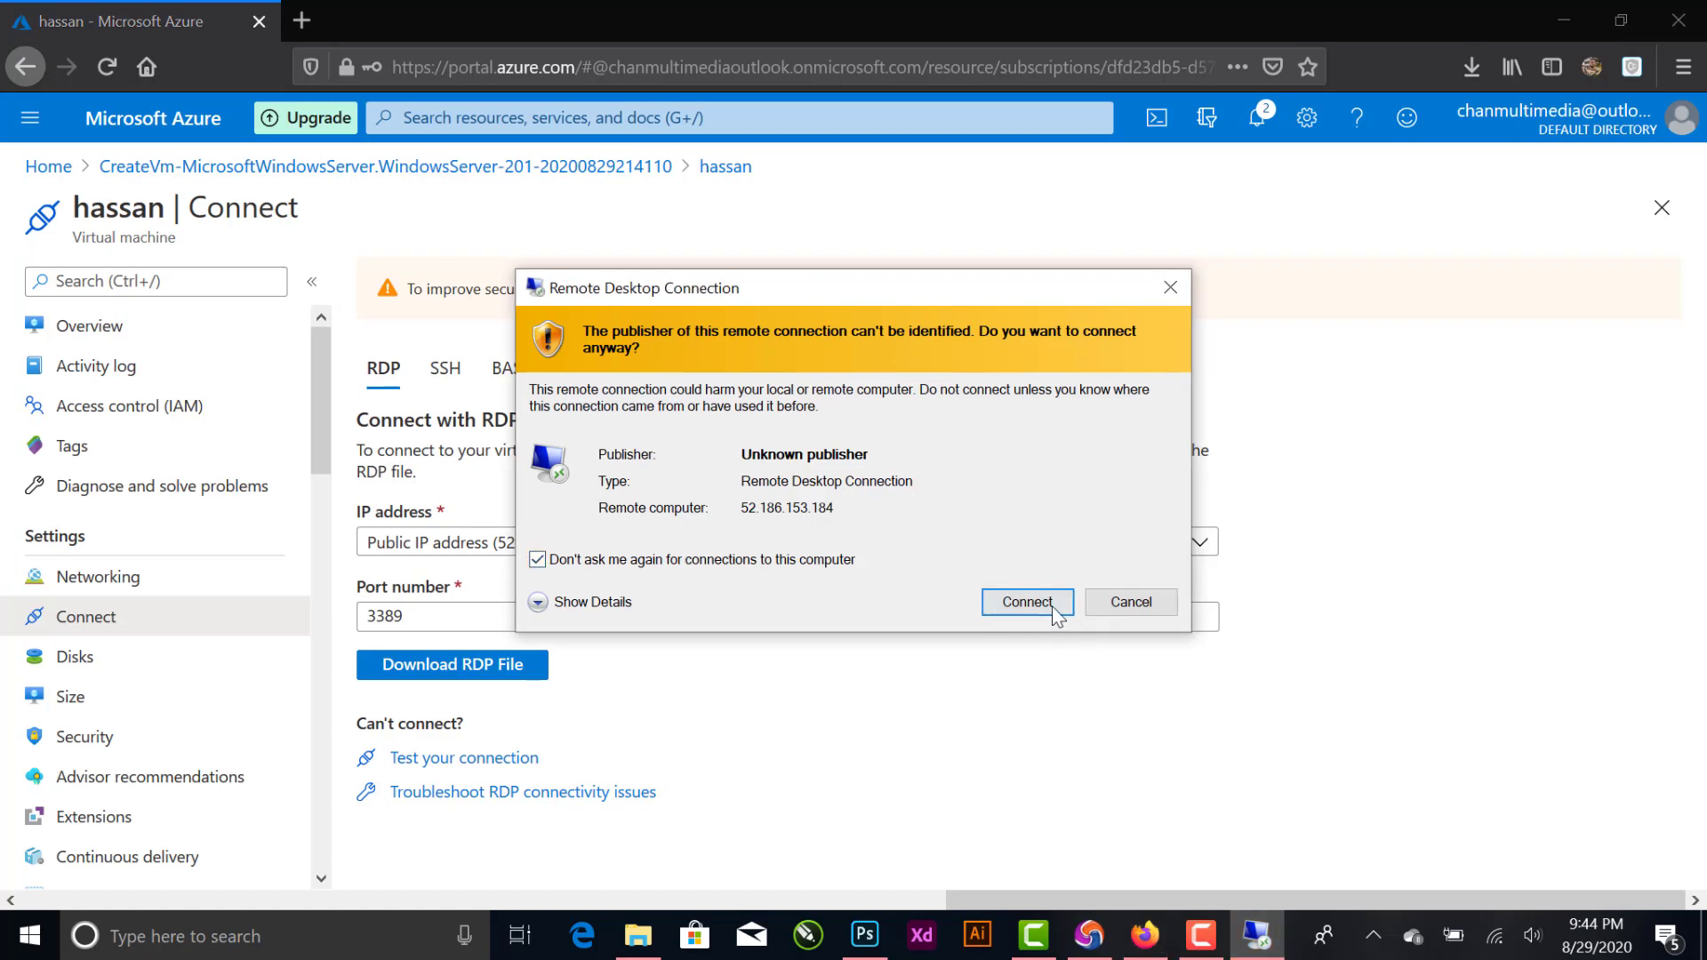
click(1053, 608)
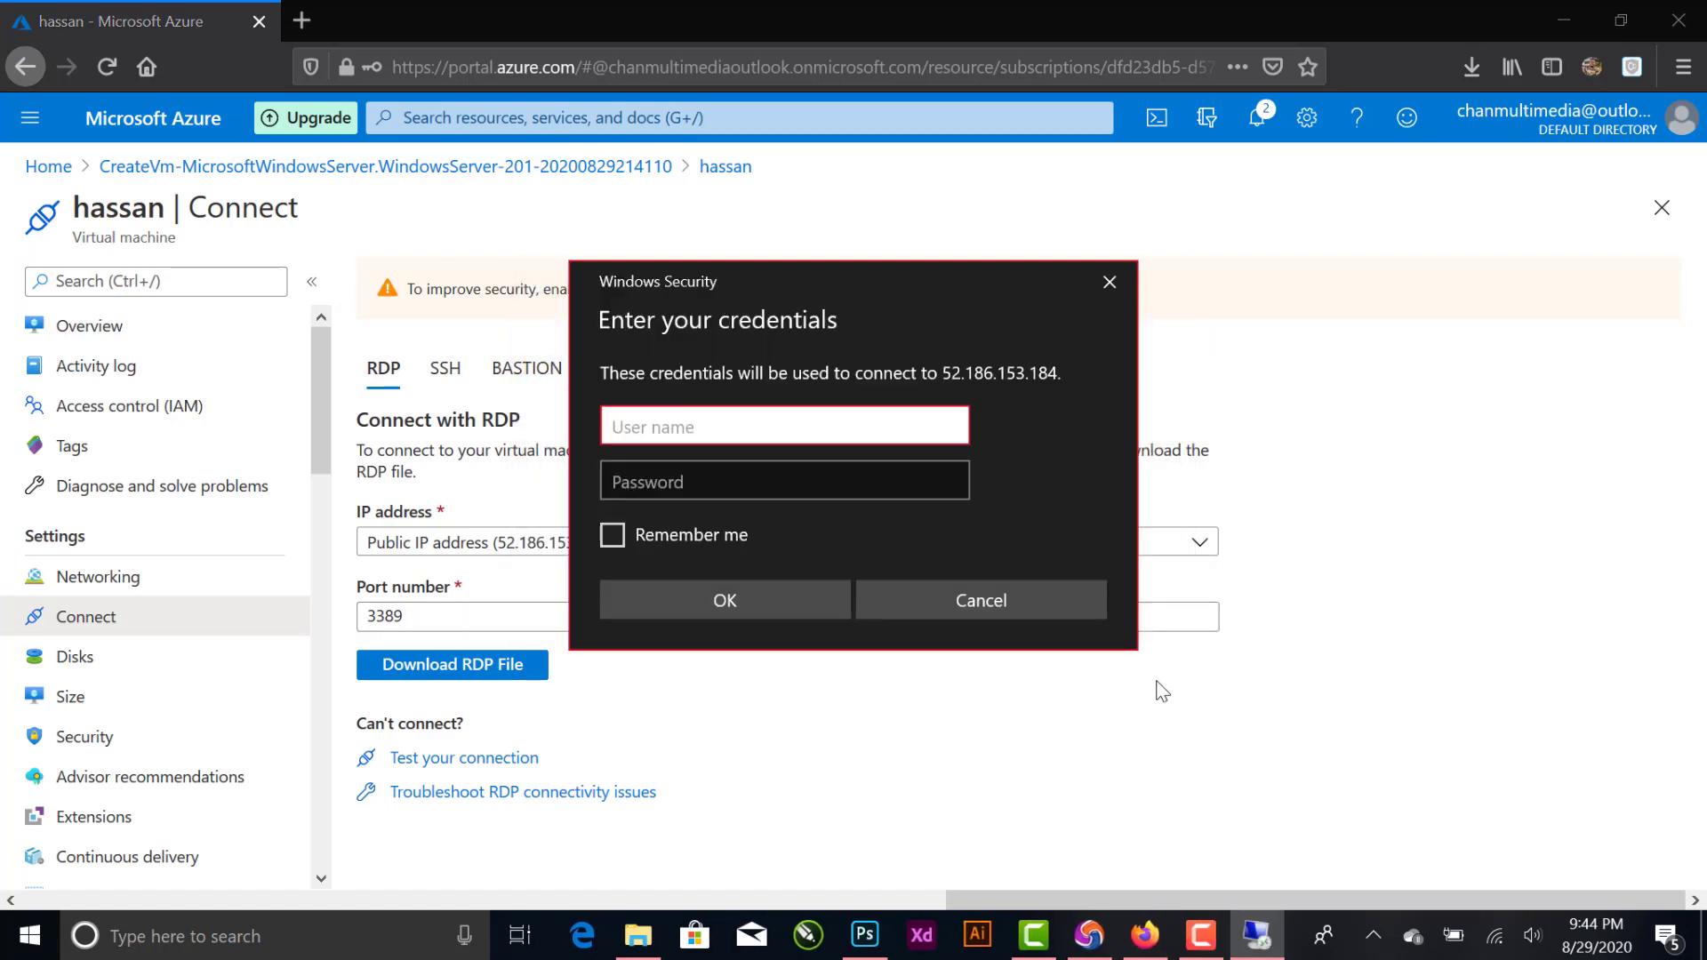
- Sign in with the administrator username and account password, and accept the remote computer's untrusted certificate without being asked again
text(hassan)
click(706, 488)
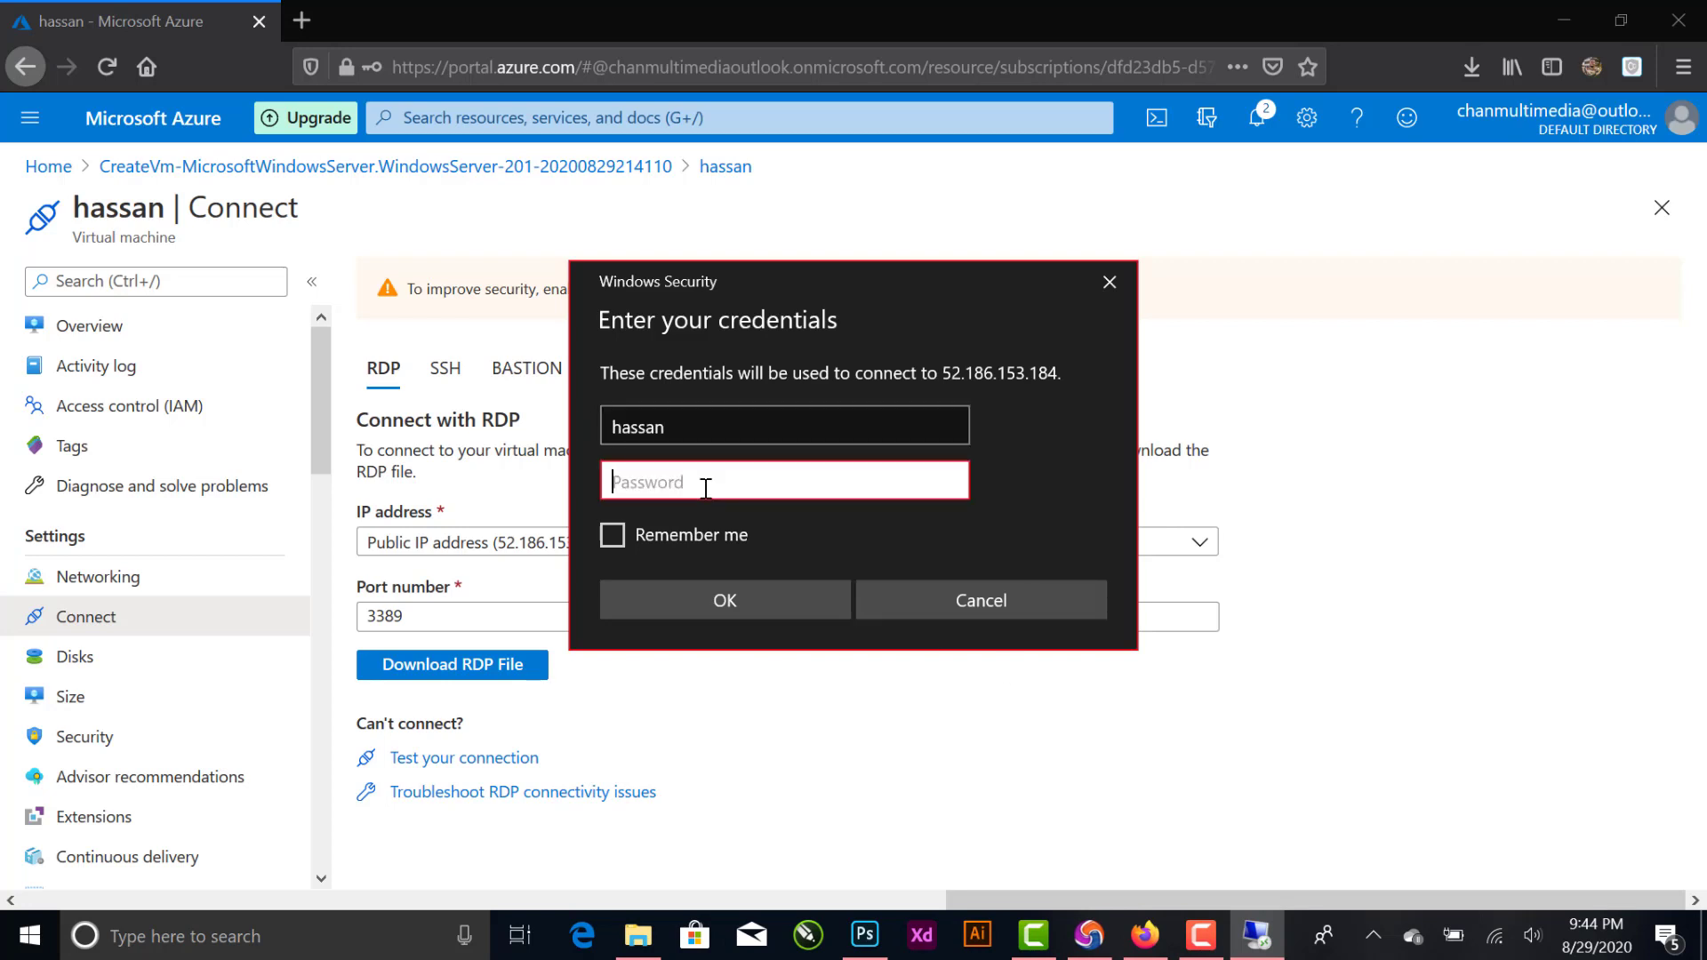
text(•)
click(791, 605)
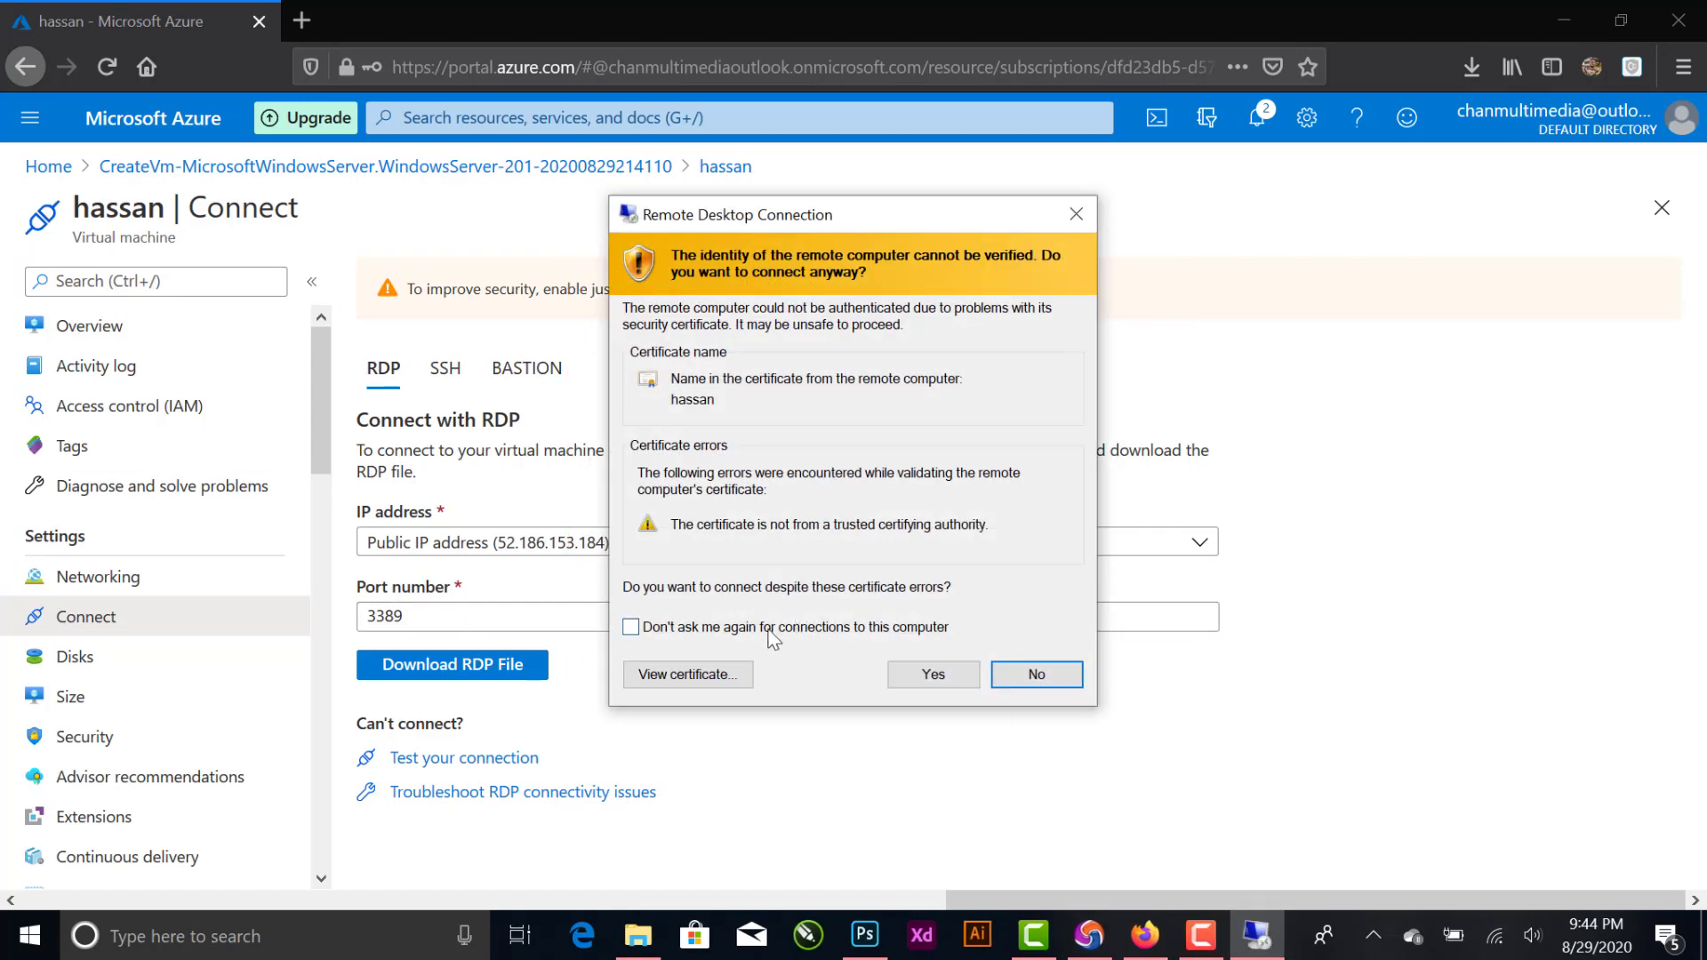
click(768, 629)
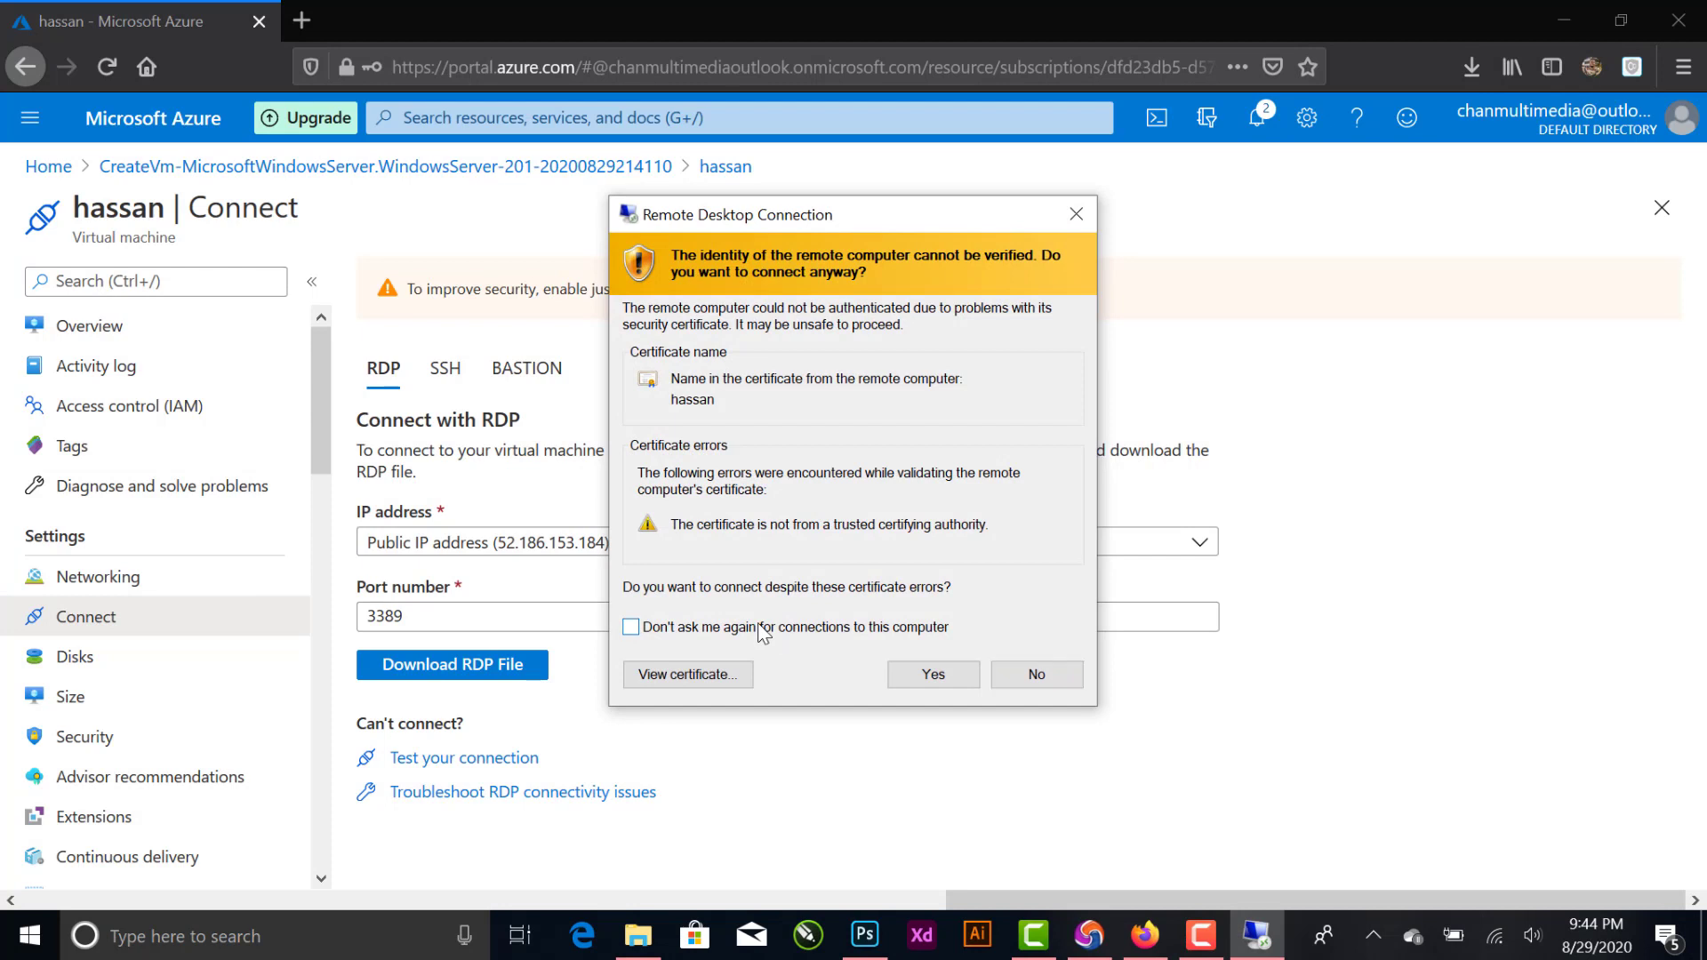
click(957, 676)
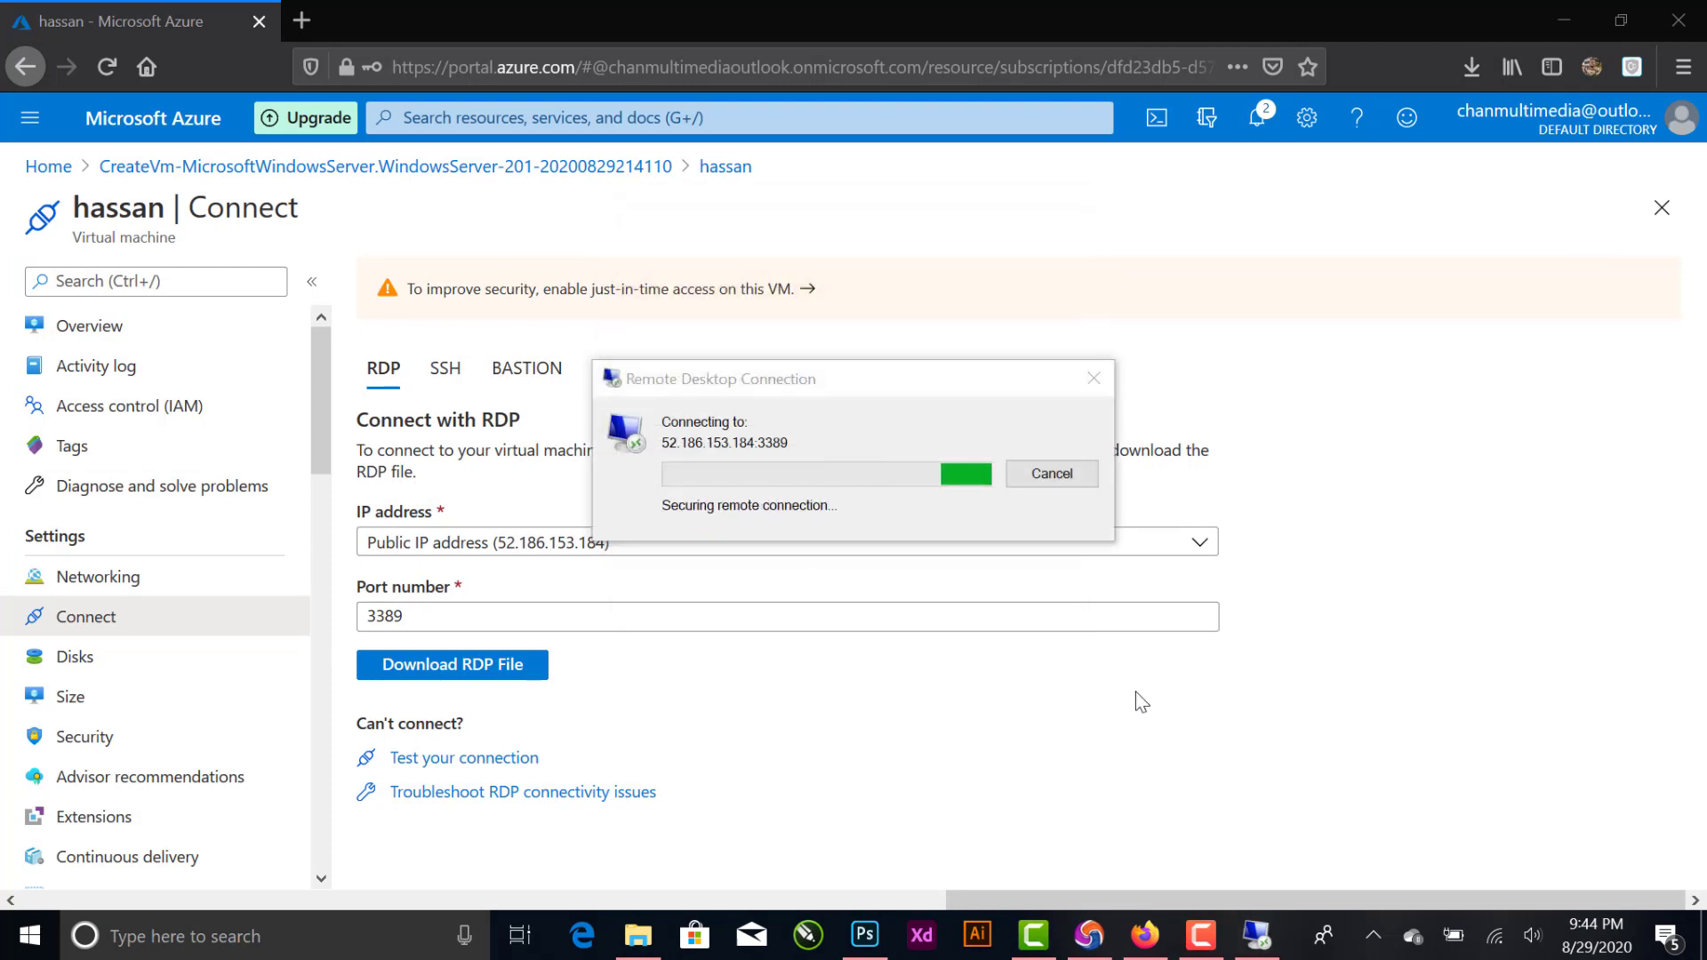